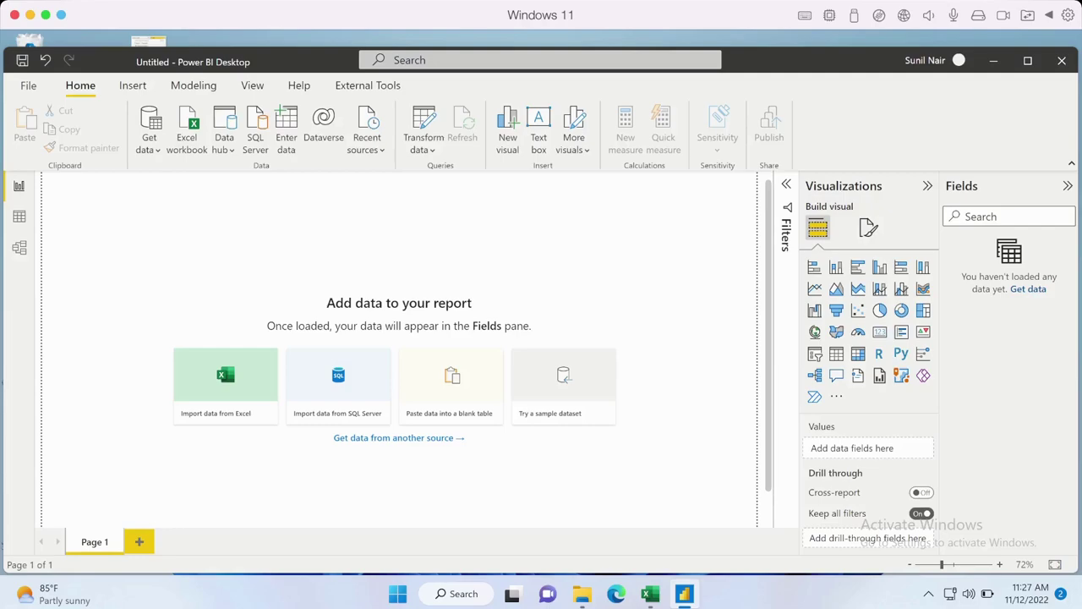
Examine the Excel files in Import_Folder and the data in workbook 202201, and return to Power BI Desktop
{"action": "mouse_move", "coordinate": [581, 593]}
{"action": "left_click", "coordinate": [584, 516]}
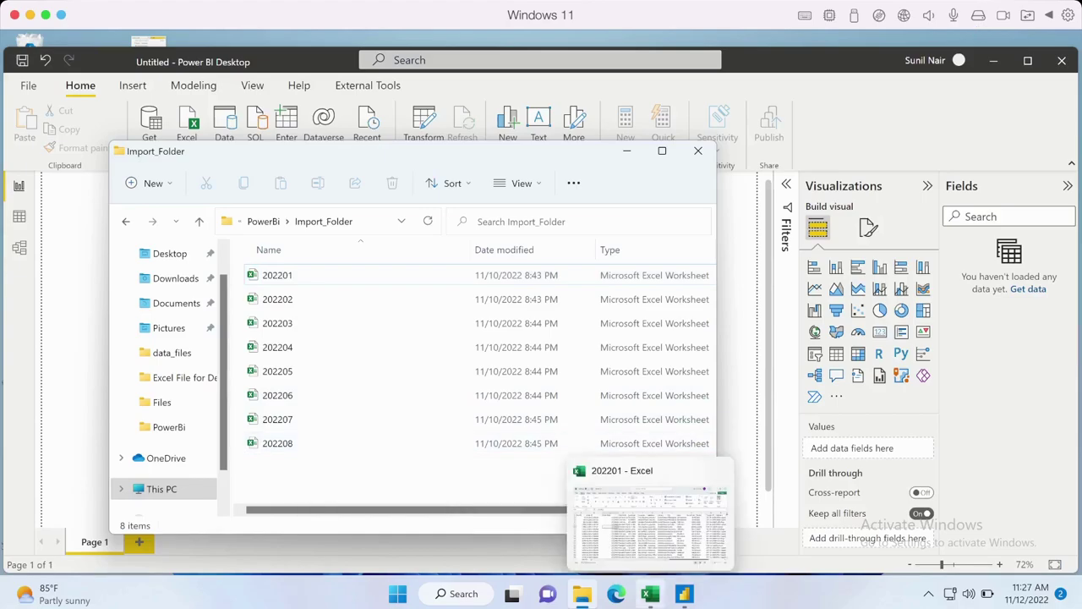
{"action": "left_click", "coordinate": [649, 594]}
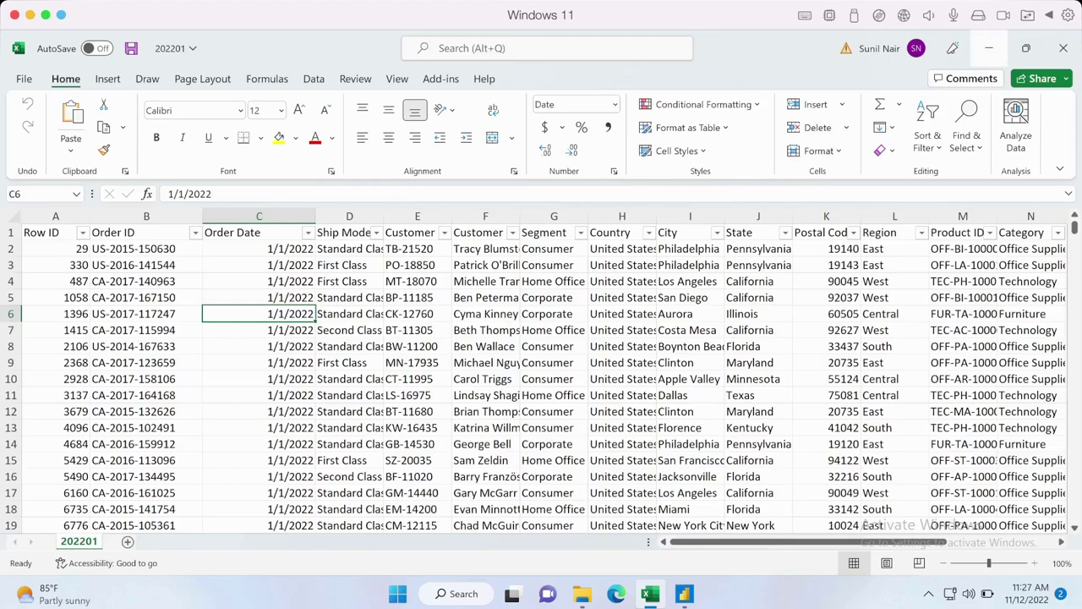
{"action": "left_click", "coordinate": [988, 48]}
{"action": "key", "text": "alt+Tab"}
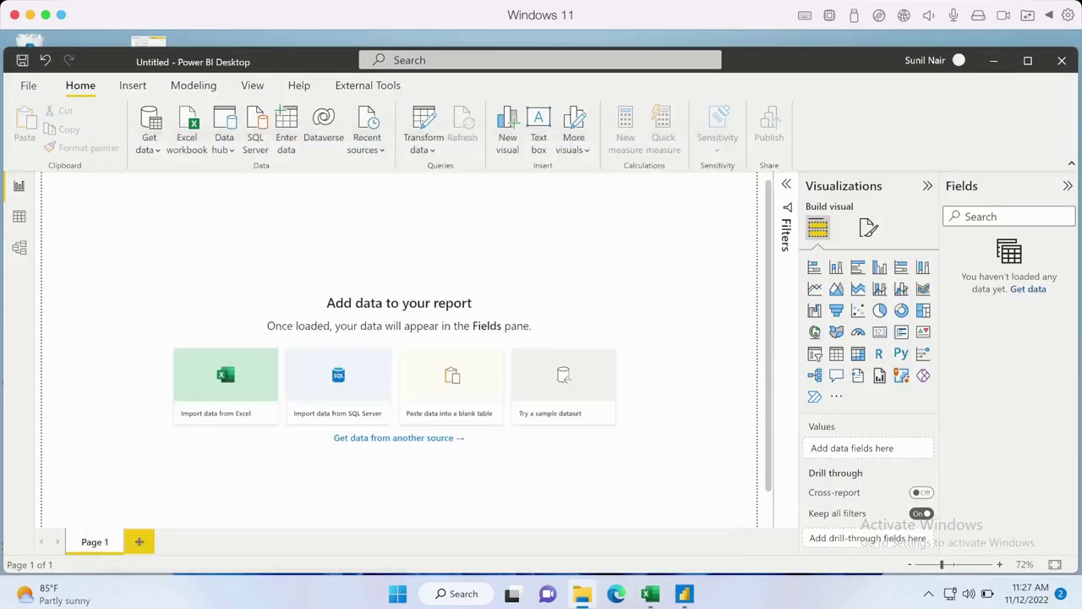
Start a new data connection that uses the Folder source
{"action": "left_click", "coordinate": [149, 144]}
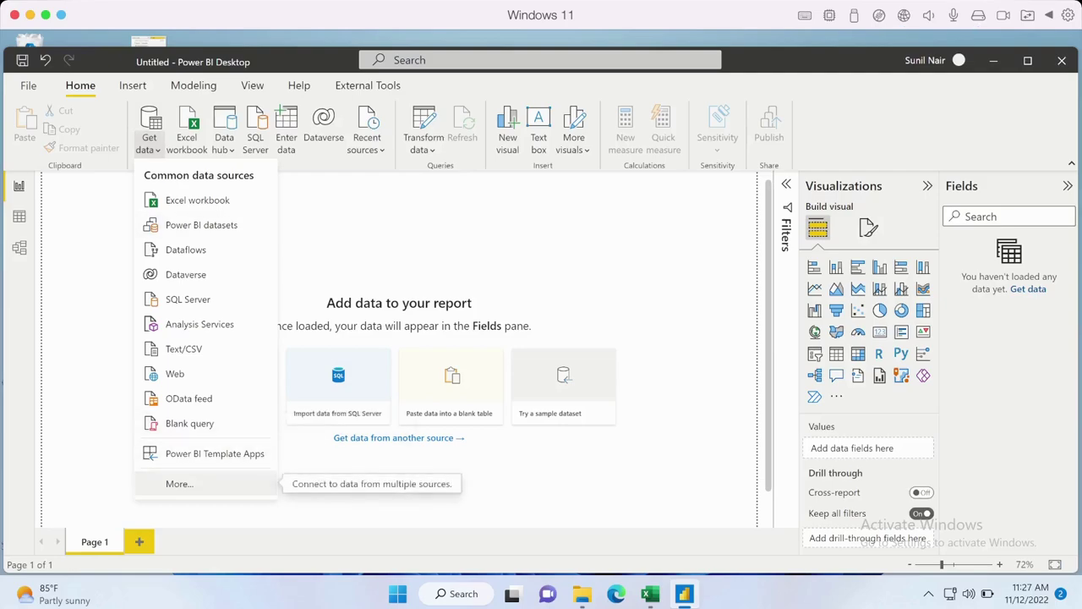
{"action": "left_click", "coordinate": [179, 484]}
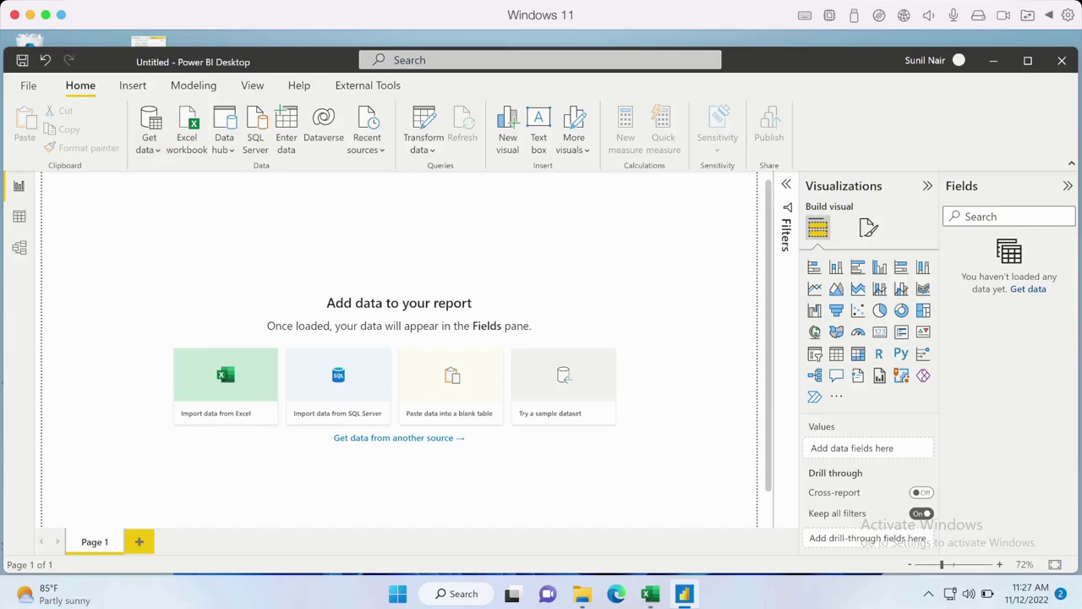
{"action": "left_click", "coordinate": [684, 593]}
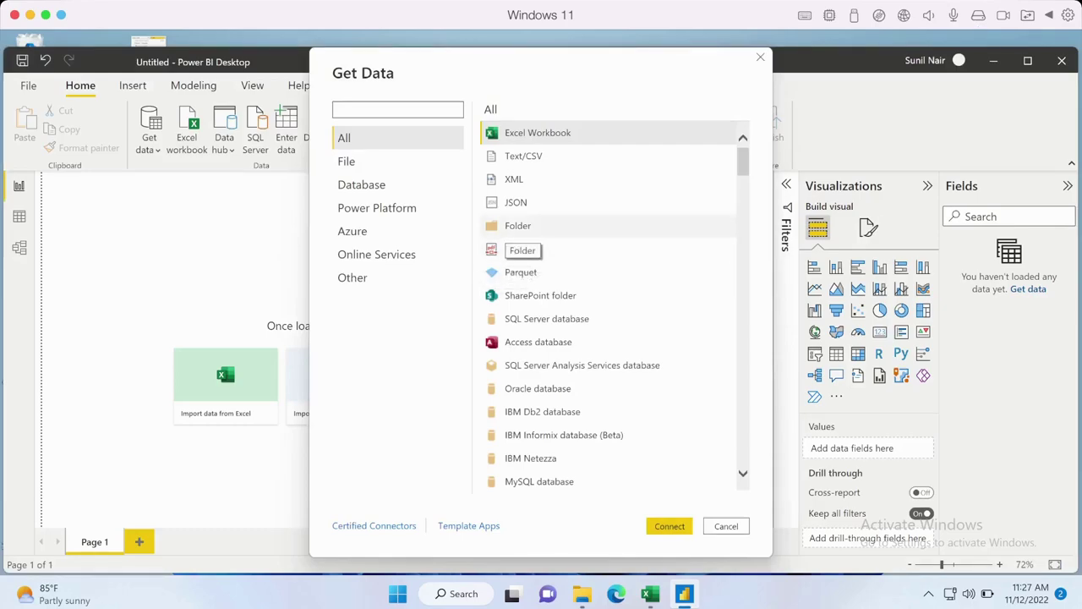
{"action": "left_click", "coordinate": [517, 226]}
{"action": "left_click", "coordinate": [669, 526]}
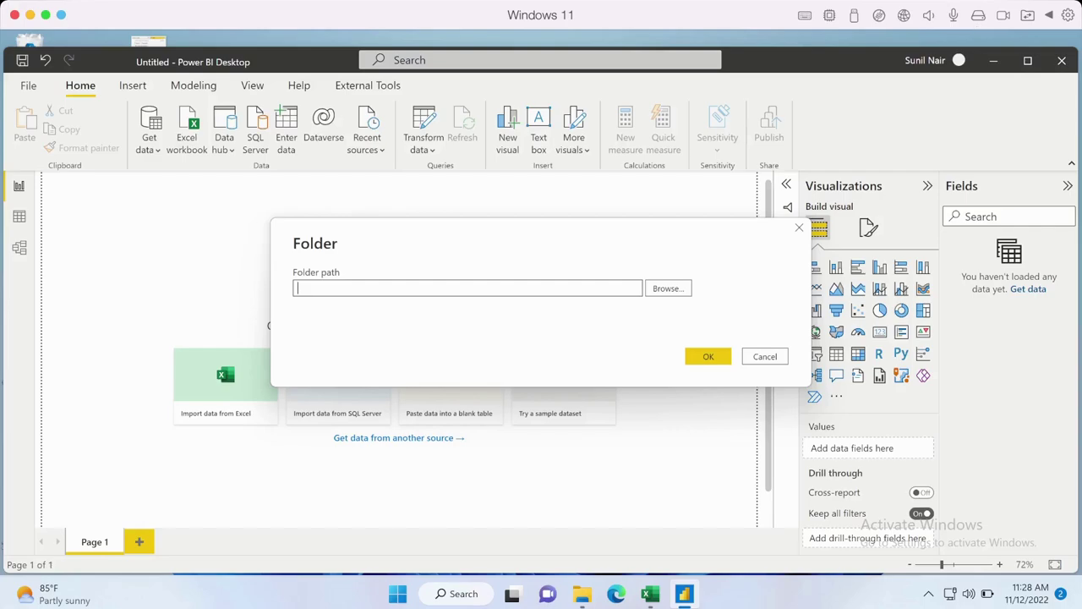
Connect to the folder \\Mac\Home\Documents\ByteSize Trainings\Topics\PowerBi\Import_Folder and open its file list for transformation in Power Query Editor
{"action": "key", "text": "super"}
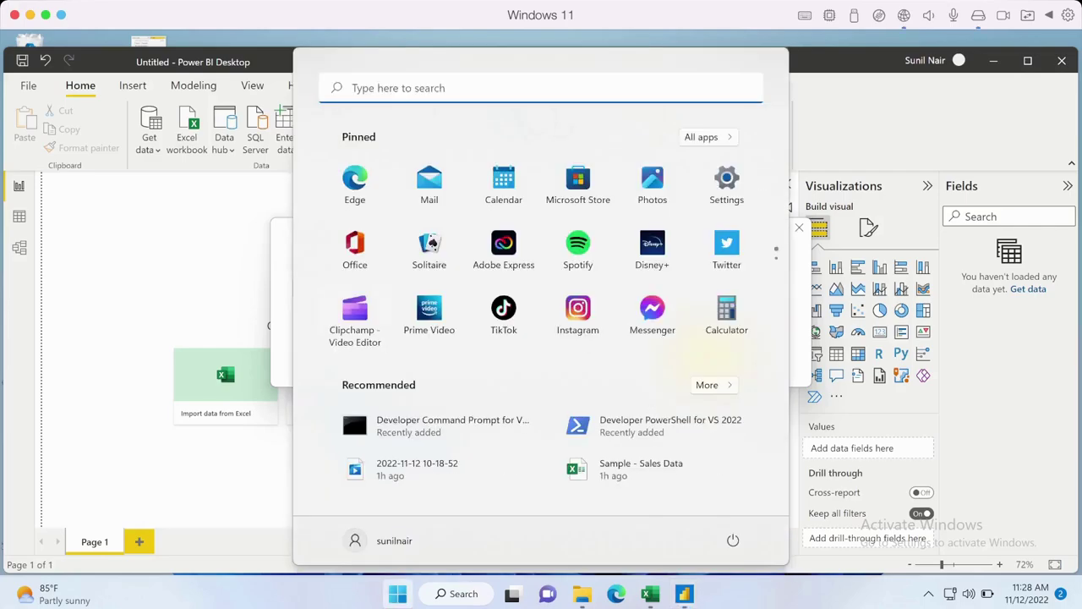
{"action": "key", "text": "Escape"}
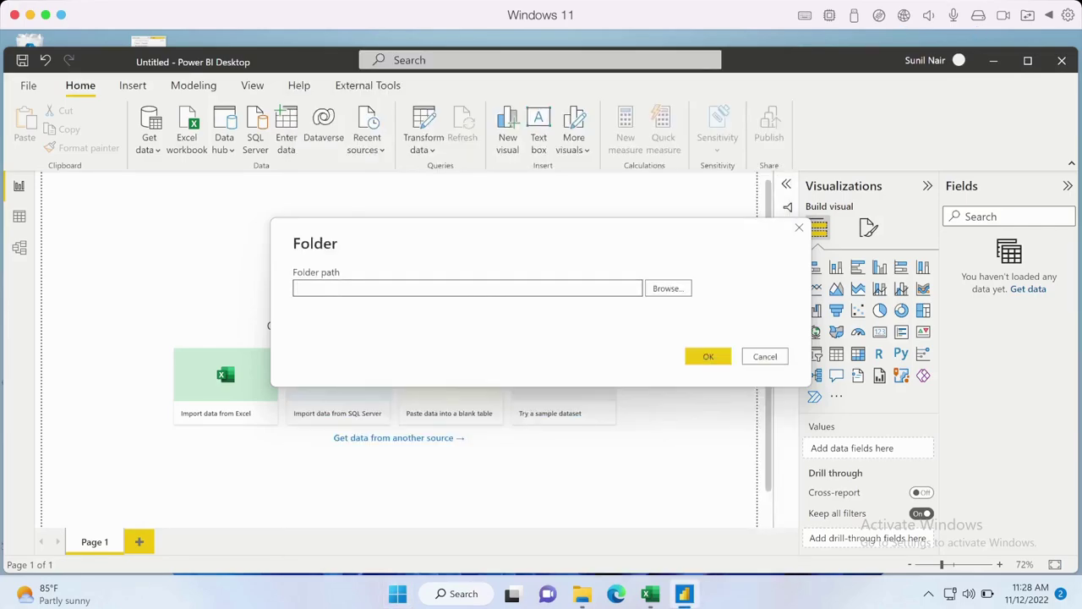
{"action": "type", "text": "\\\\Mac\\Home\\Documents\\ByteSize Trainings\\Topics\\PowerBi\\Import_Folder"}
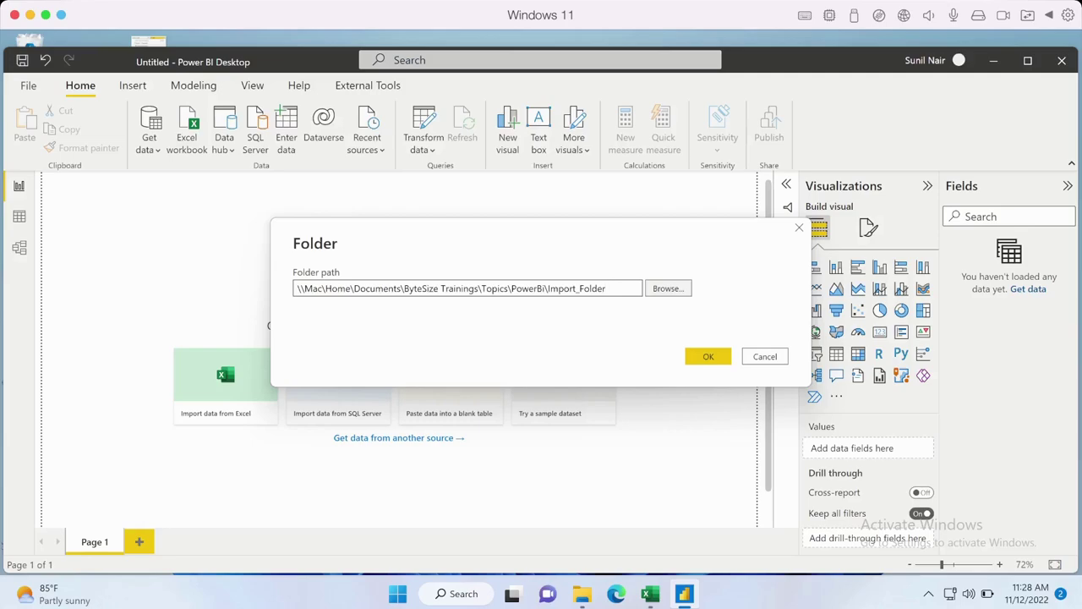
{"action": "left_click", "coordinate": [708, 355]}
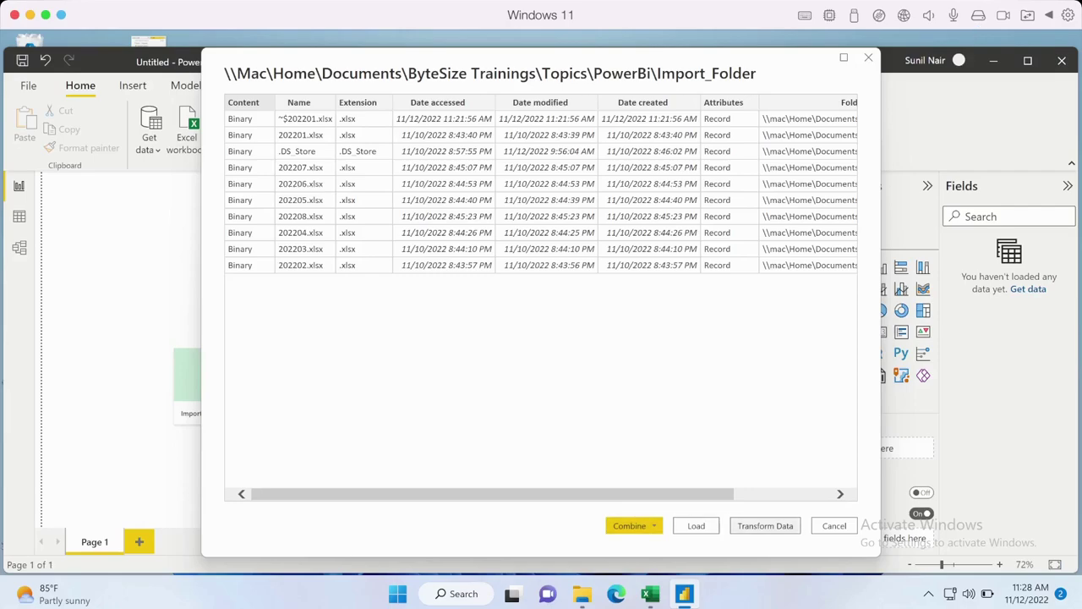
{"action": "left_click", "coordinate": [764, 525]}
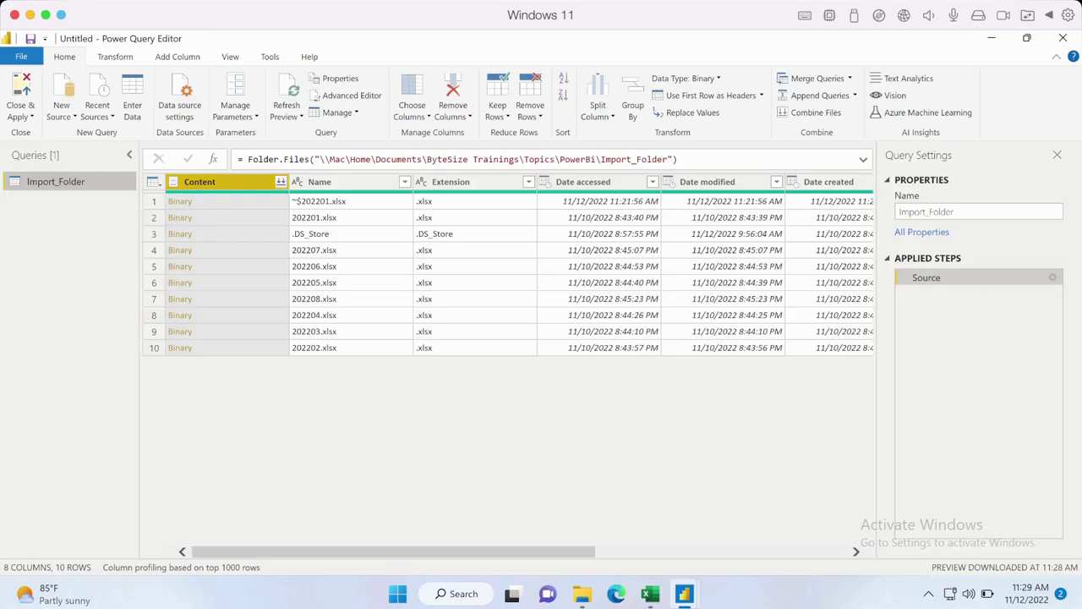
Filter the Extension column to exclude .DS_Store and keep only .xlsx files
{"action": "left_click", "coordinate": [338, 181], "text": "ctrl"}
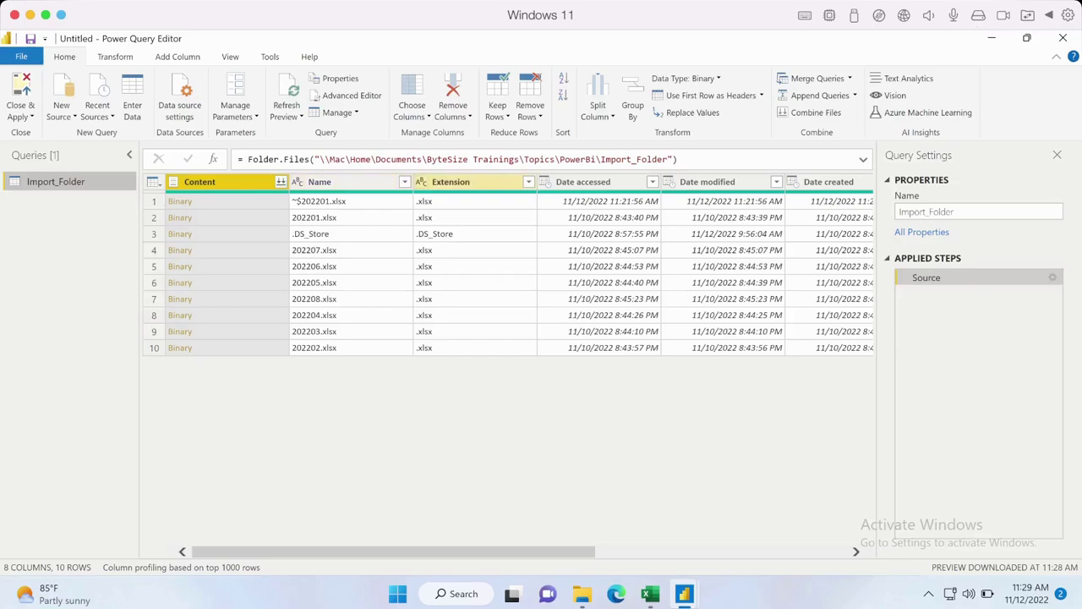
{"action": "mouse_move", "coordinate": [393, 552]}
{"action": "left_mouse_down"}
{"action": "mouse_move", "coordinate": [644, 551]}
{"action": "mouse_move", "coordinate": [393, 551]}
{"action": "left_mouse_up"}
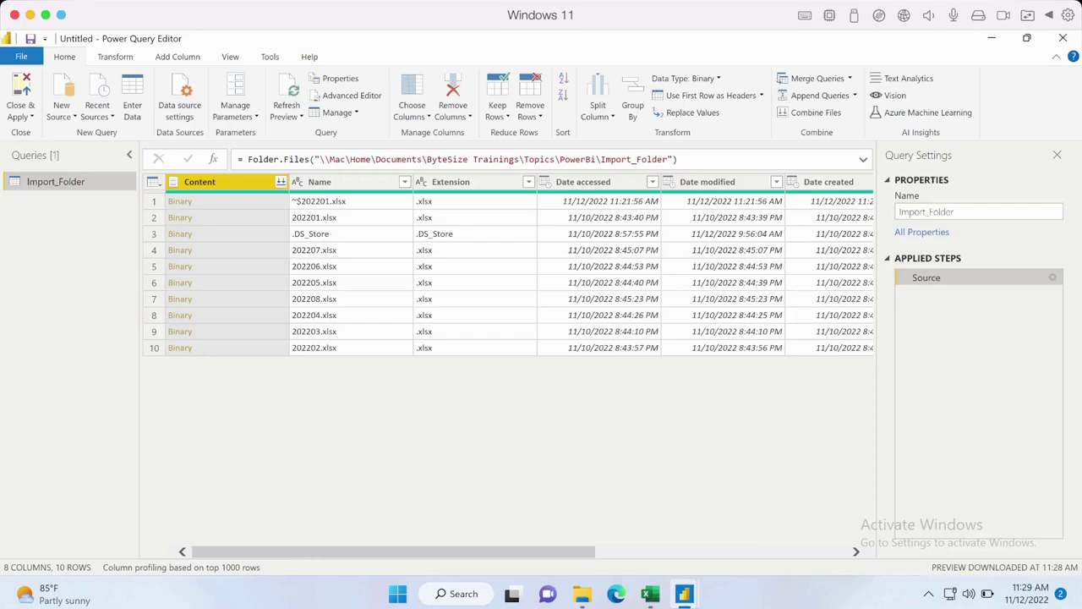
{"action": "left_click", "coordinate": [450, 182], "text": "ctrl"}
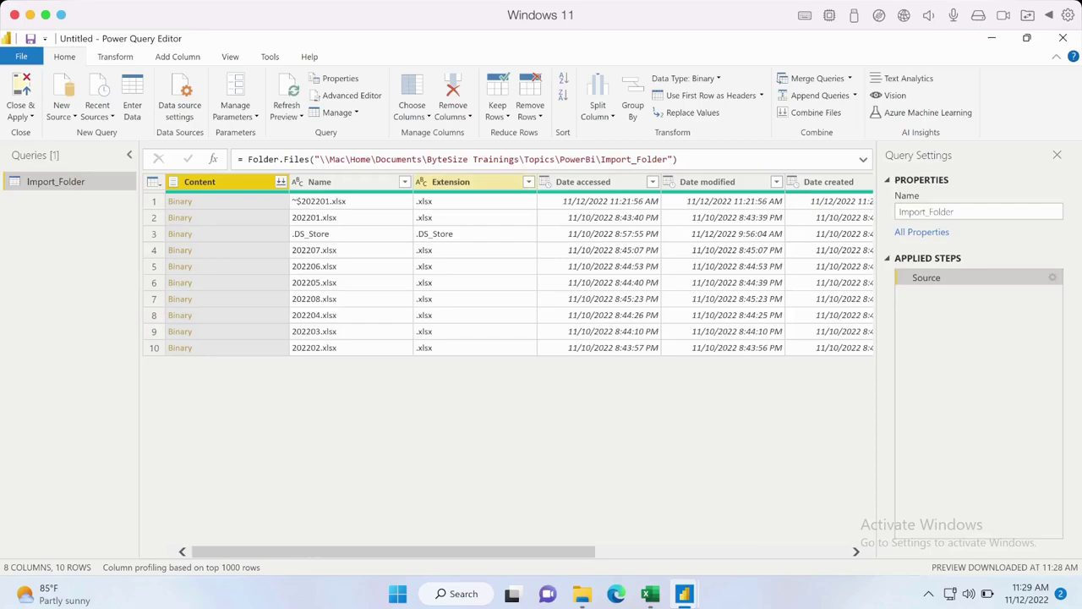
{"action": "left_click", "coordinate": [529, 182]}
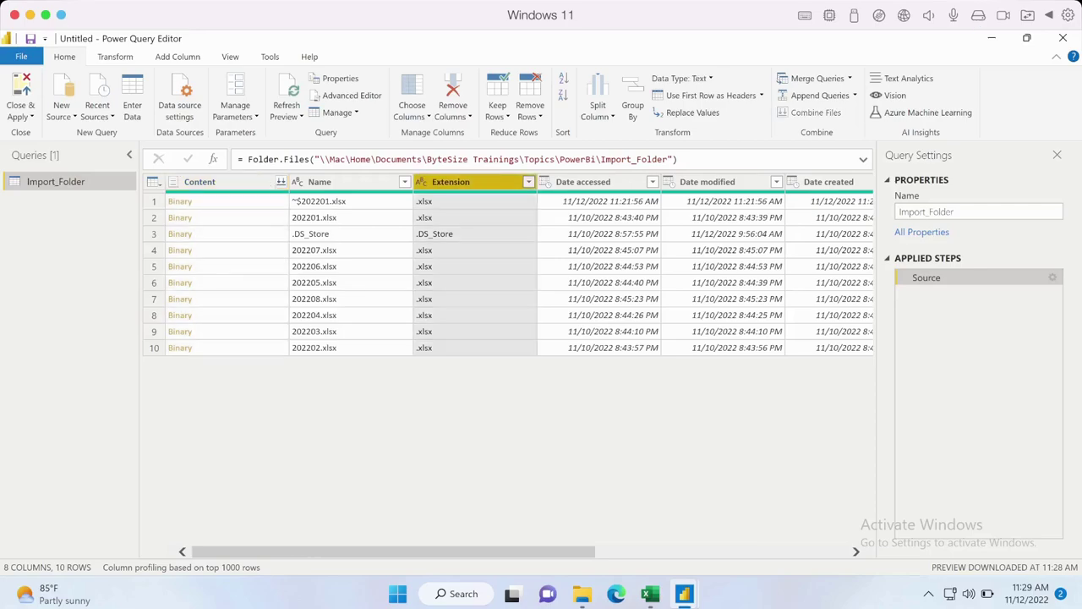
{"action": "left_click", "coordinate": [309, 359]}
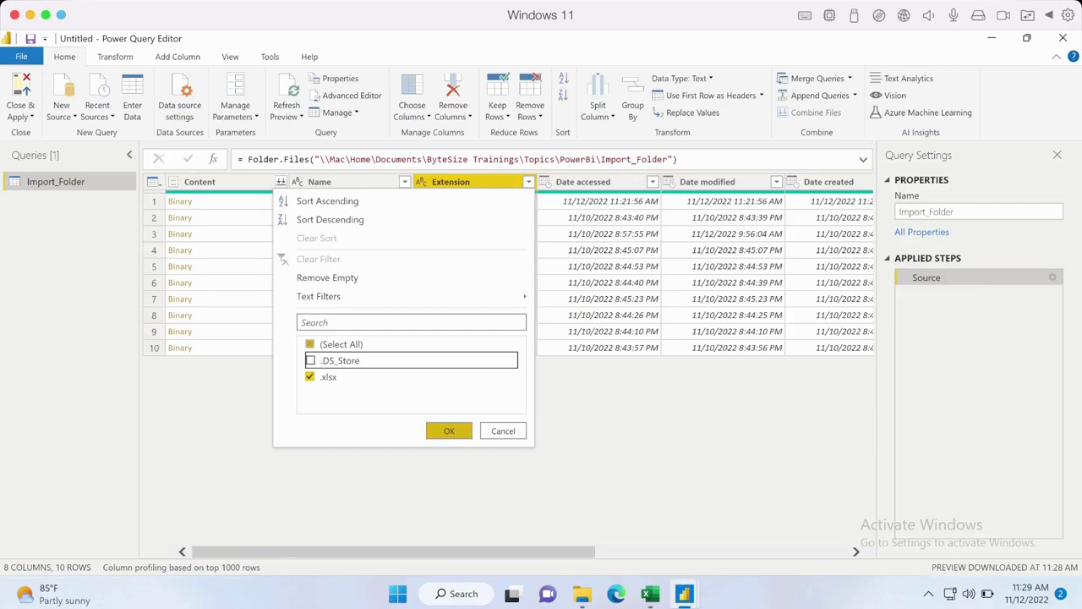
{"action": "left_click", "coordinate": [449, 430]}
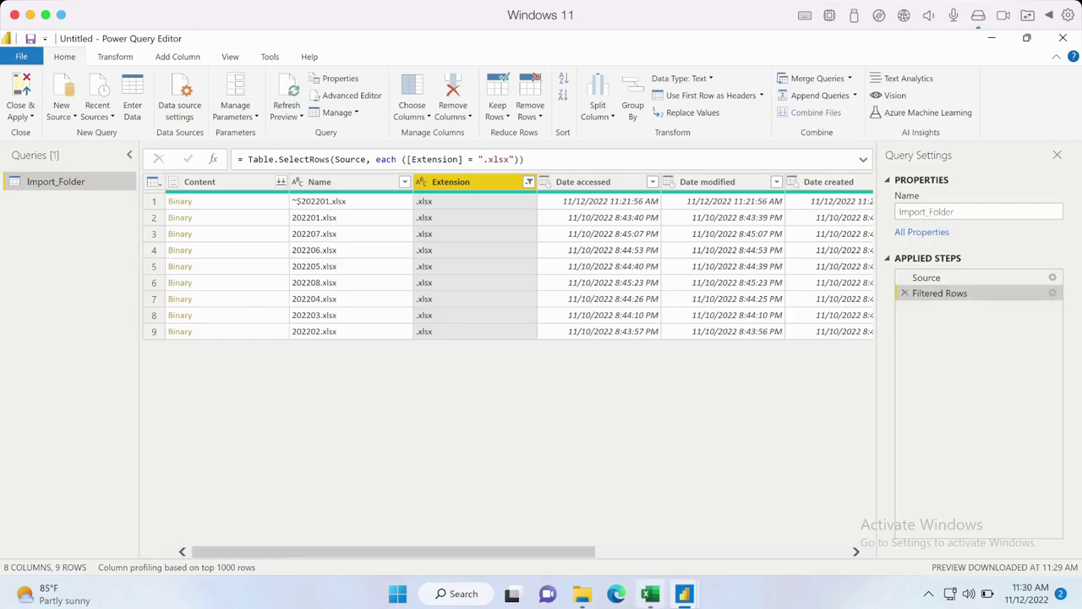
Close the 202201 workbook that is still open in Excel
{"action": "left_click", "coordinate": [650, 593]}
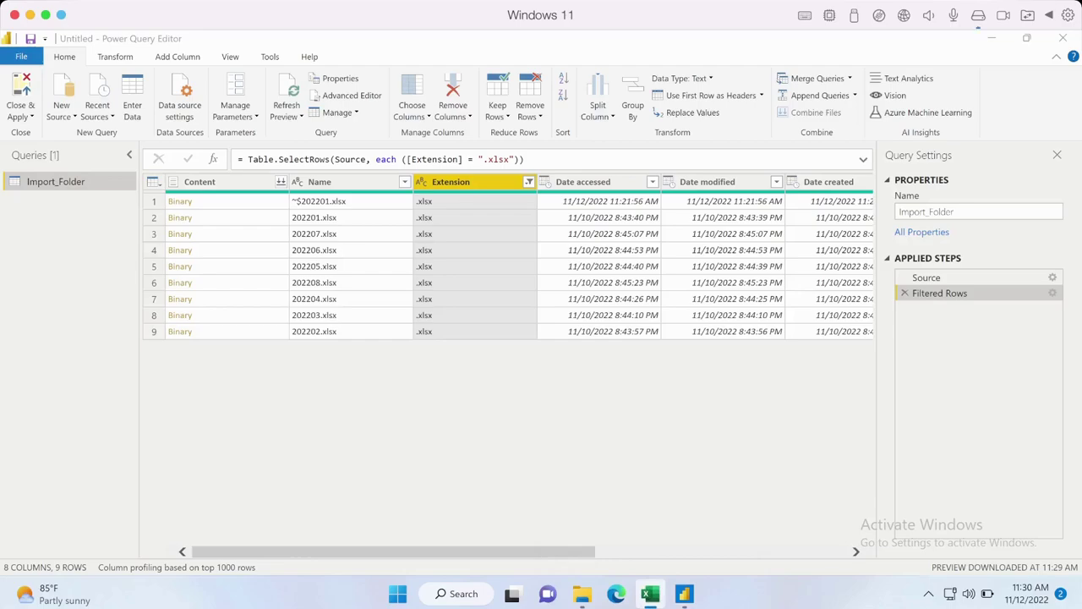
{"action": "right_click", "coordinate": [649, 593]}
{"action": "left_click", "coordinate": [612, 552]}
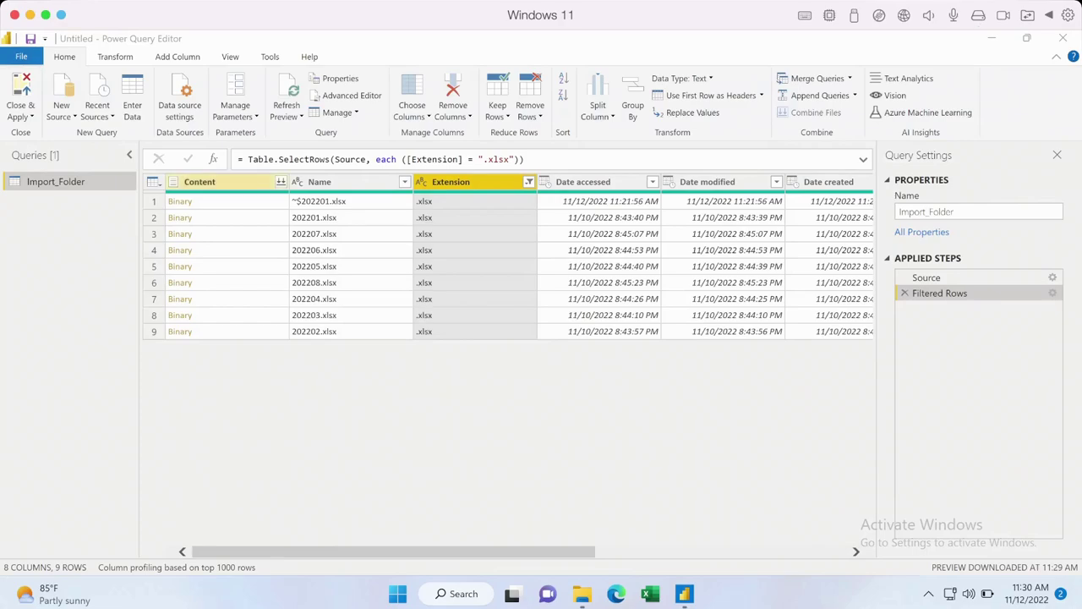
Check the first two Content entries and remove all columns other than Content from the Import_Folder query
{"action": "left_click", "coordinate": [226, 201]}
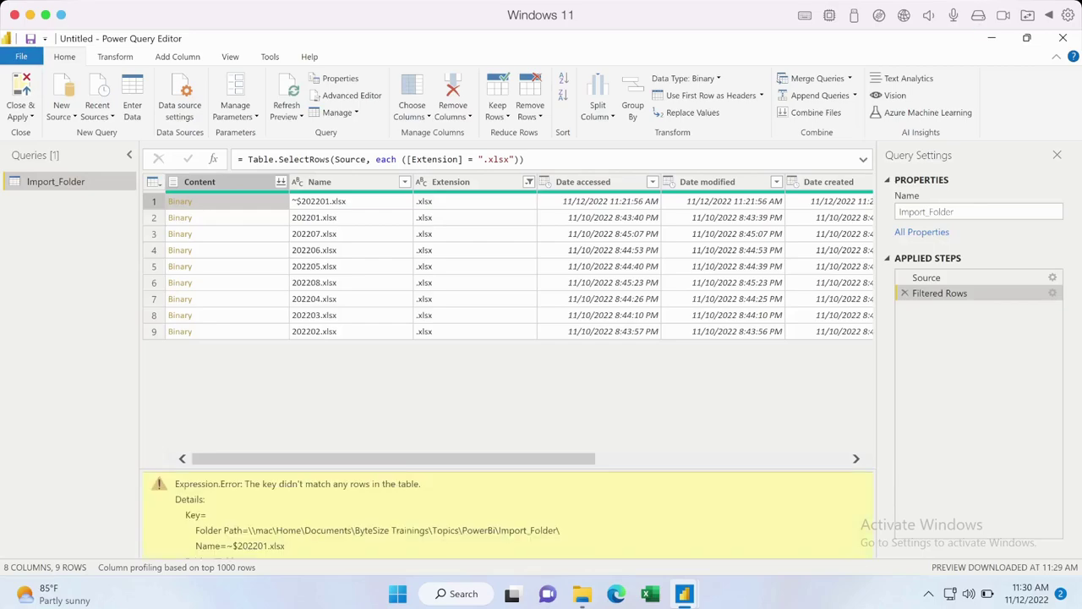
{"action": "left_click", "coordinate": [227, 217]}
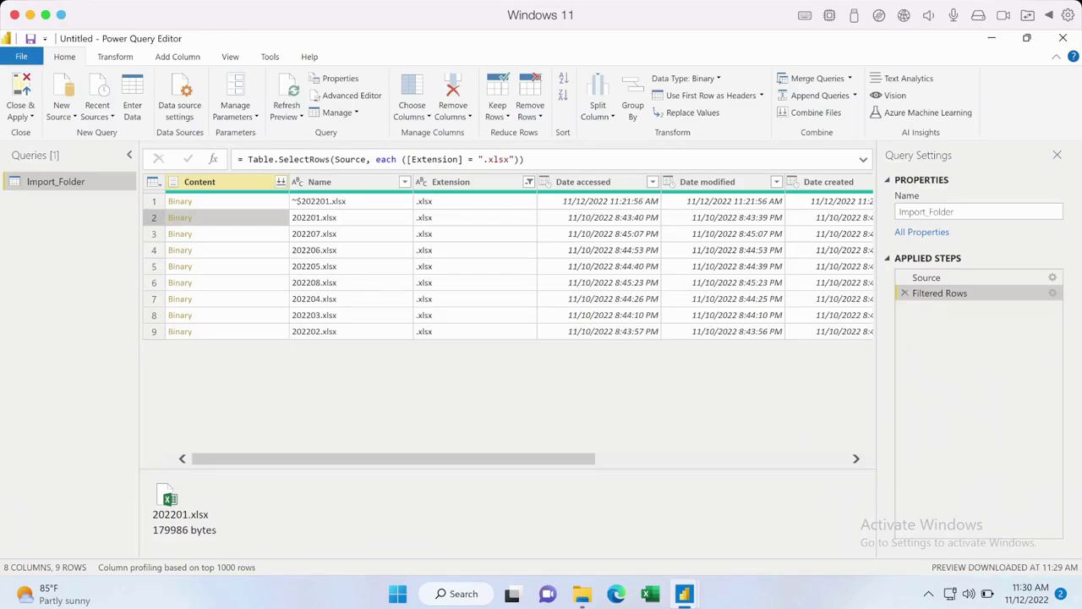
{"action": "left_click", "coordinate": [220, 182]}
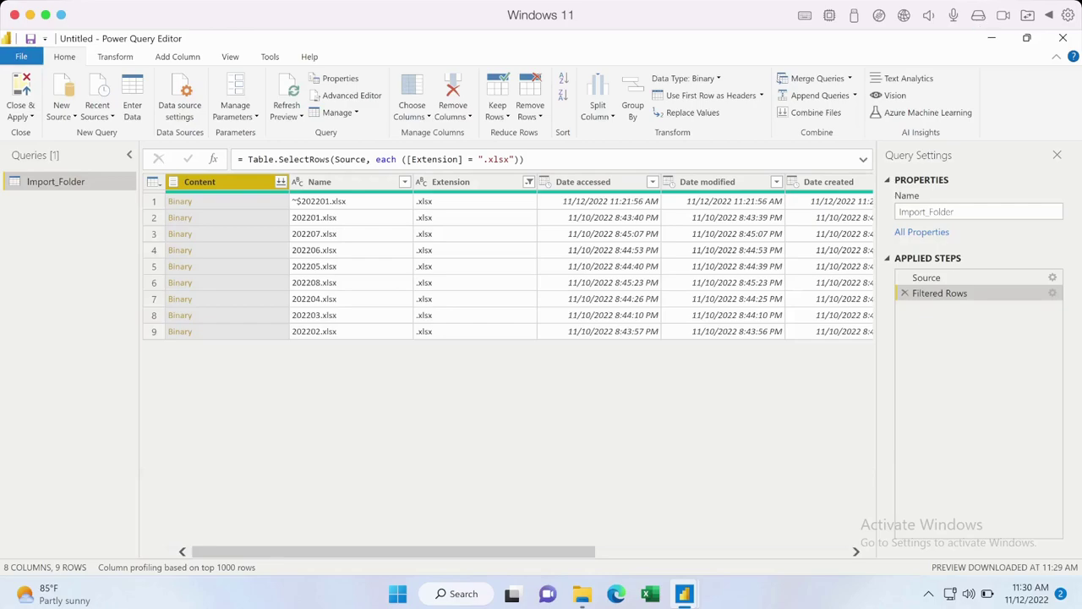
{"action": "right_click", "coordinate": [215, 182]}
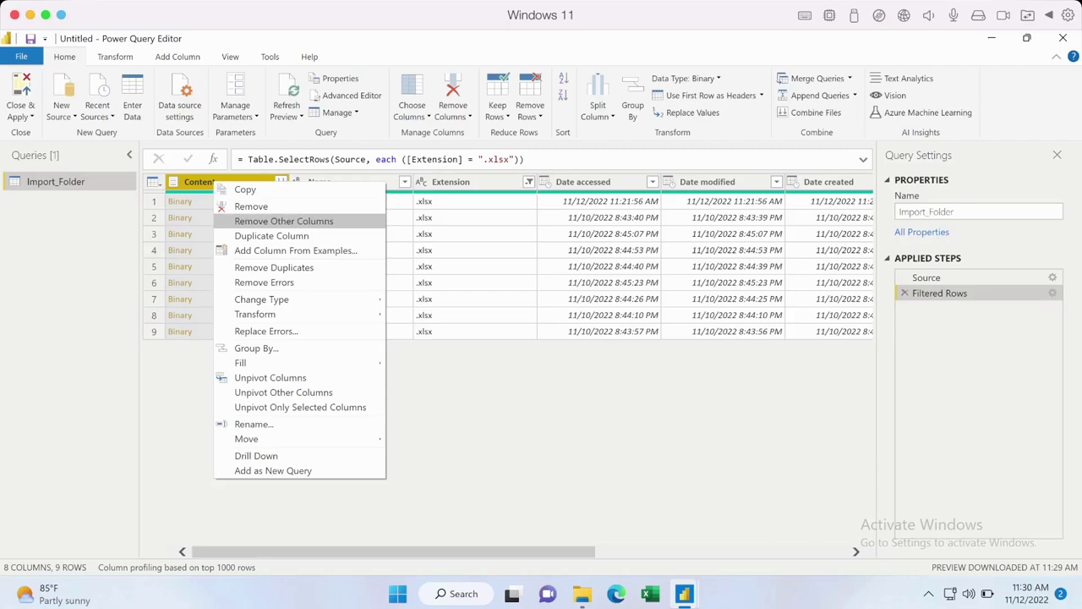
{"action": "left_click", "coordinate": [284, 220]}
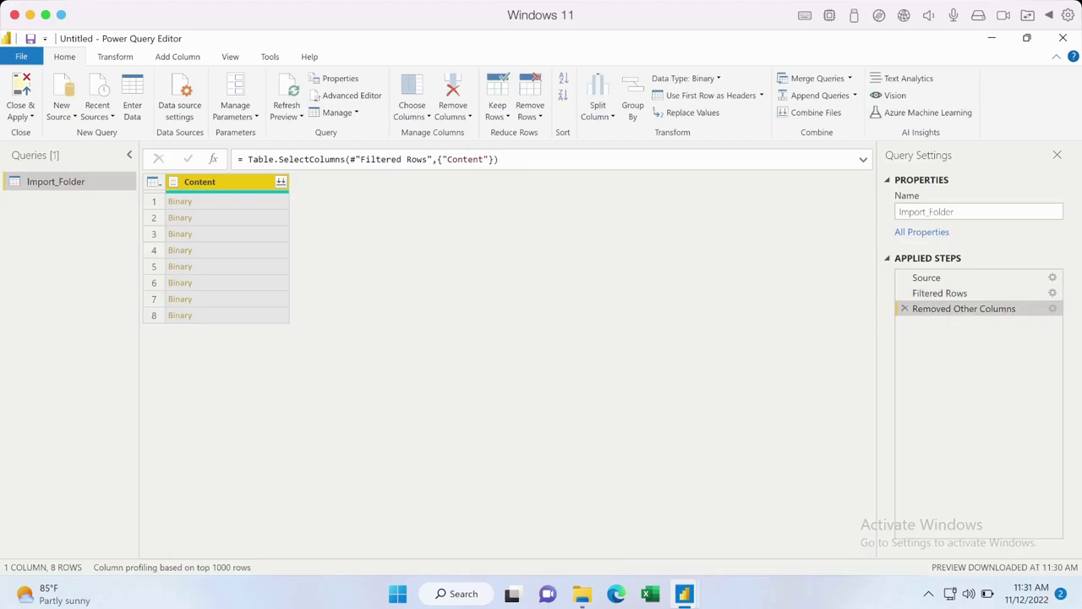
Preview the files behind the first three rows of the Content column
{"action": "left_click", "coordinate": [226, 201]}
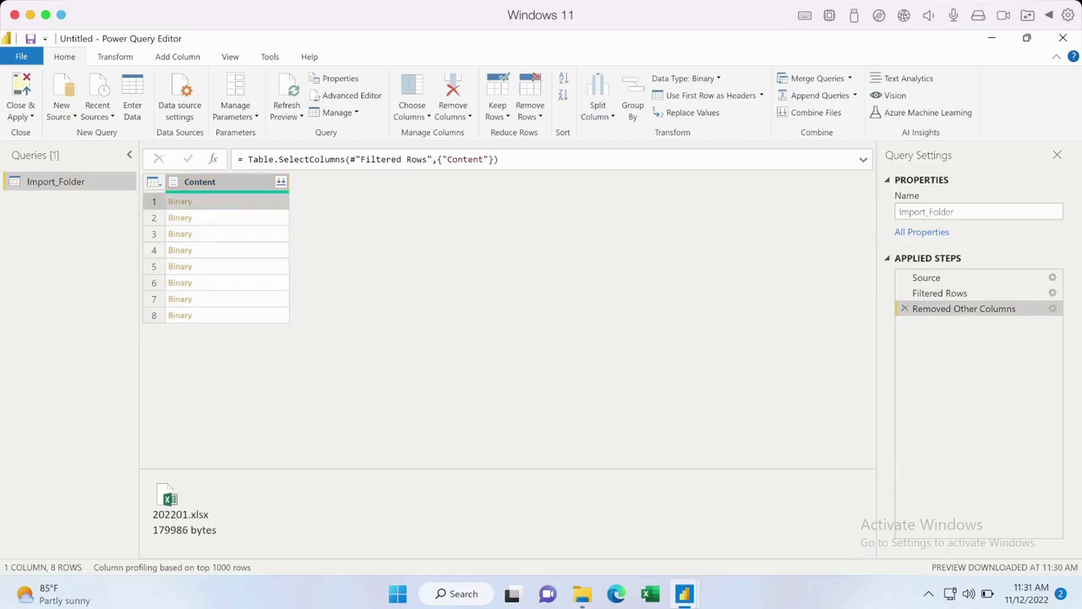
{"action": "left_click", "coordinate": [226, 217]}
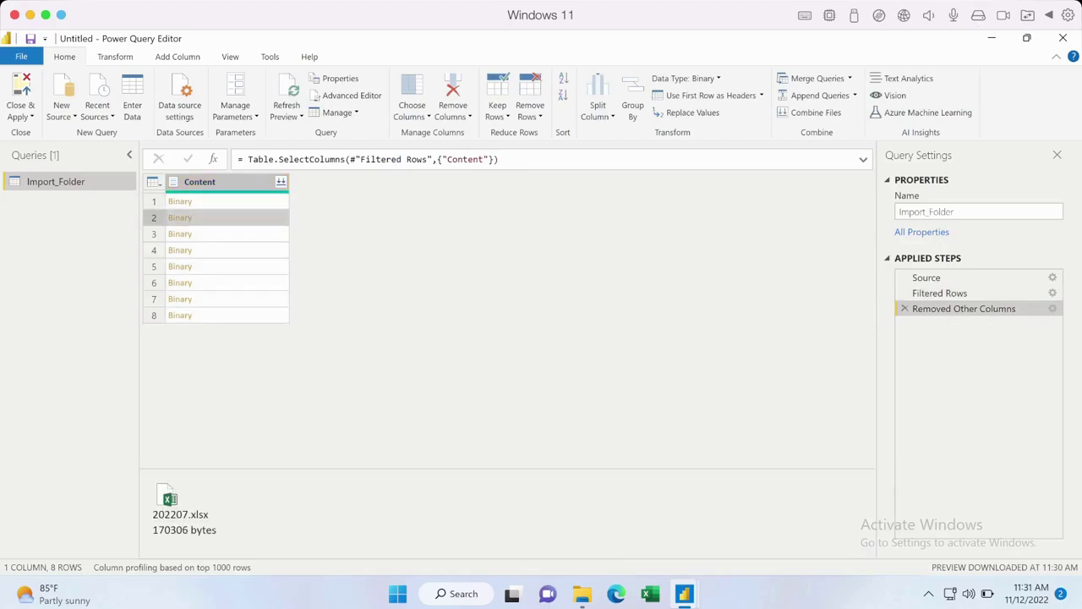
{"action": "left_click", "coordinate": [227, 233]}
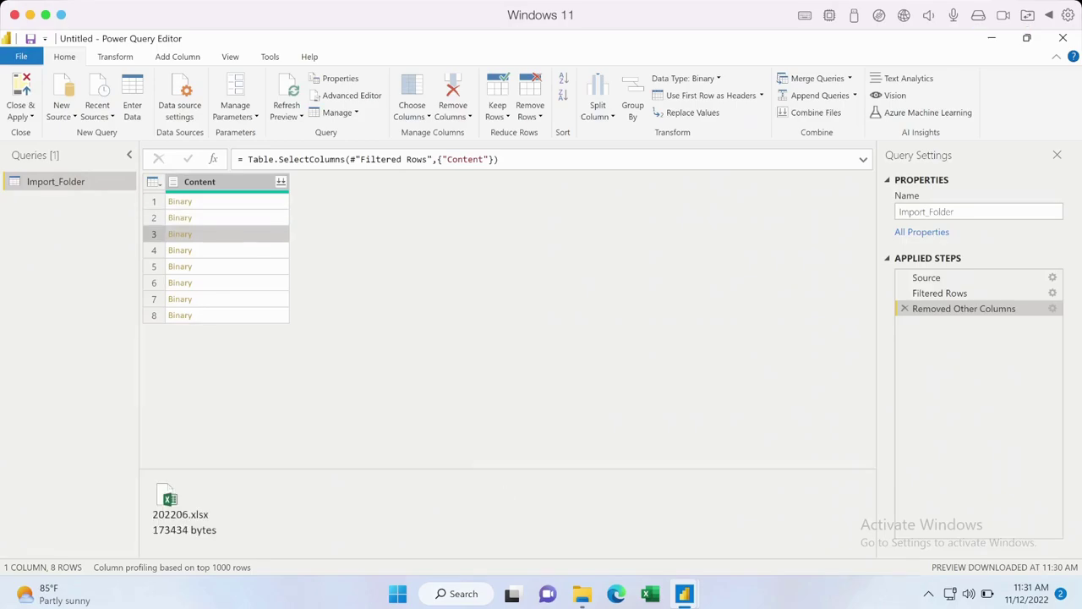
{"action": "left_click", "coordinate": [226, 201]}
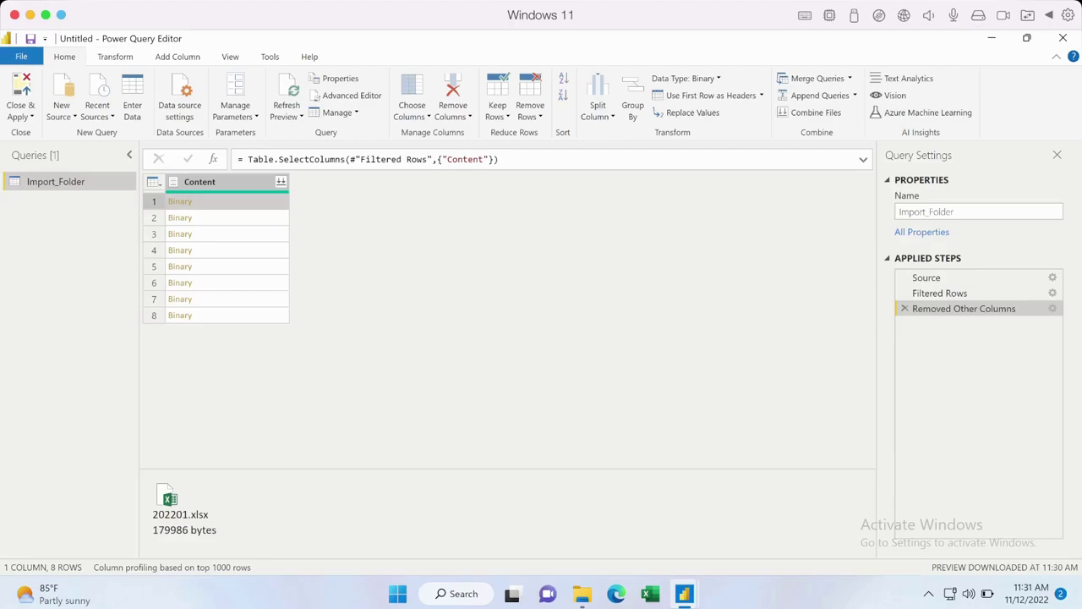
Add a custom column named Data with the formula Excel.Workbook([Content])
{"action": "left_click", "coordinate": [176, 57]}
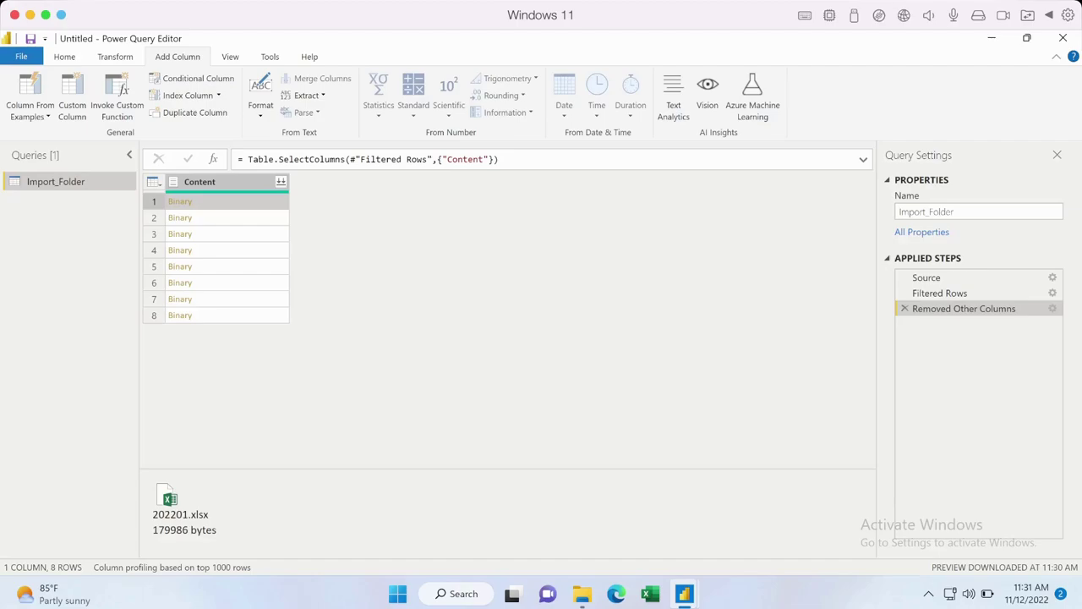
{"action": "left_click", "coordinate": [72, 96]}
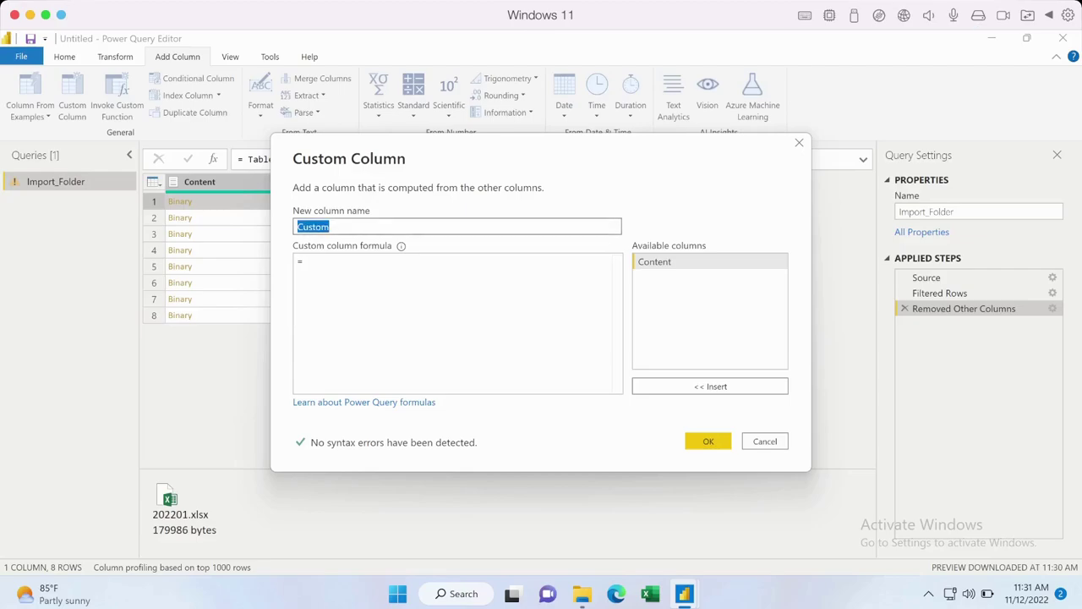
{"action": "type", "text": "Data"}
{"action": "left_click", "coordinate": [307, 261]}
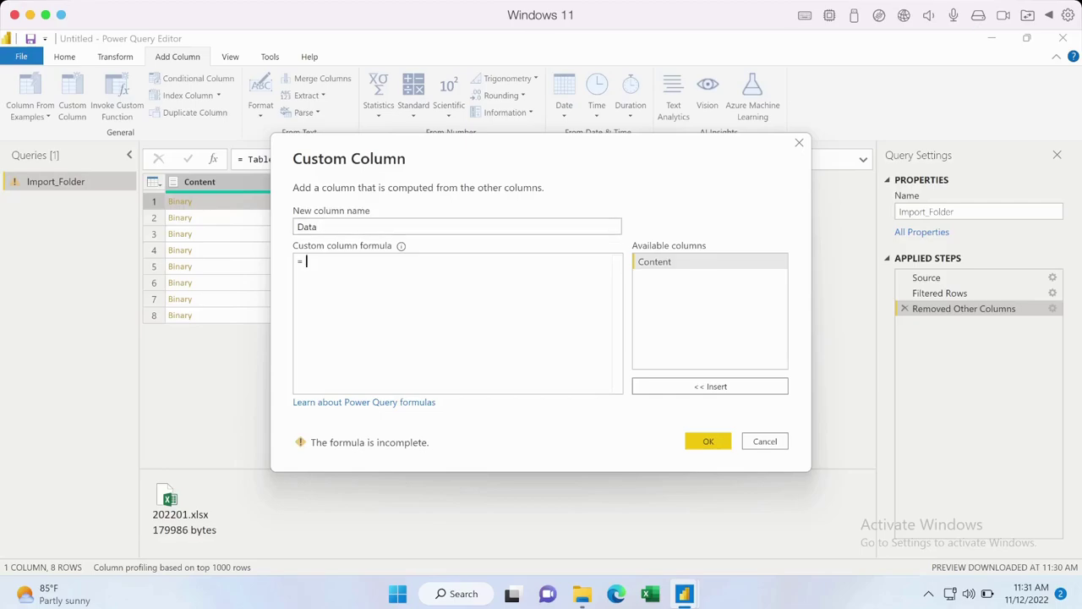
{"action": "type", "text": "Exce"}
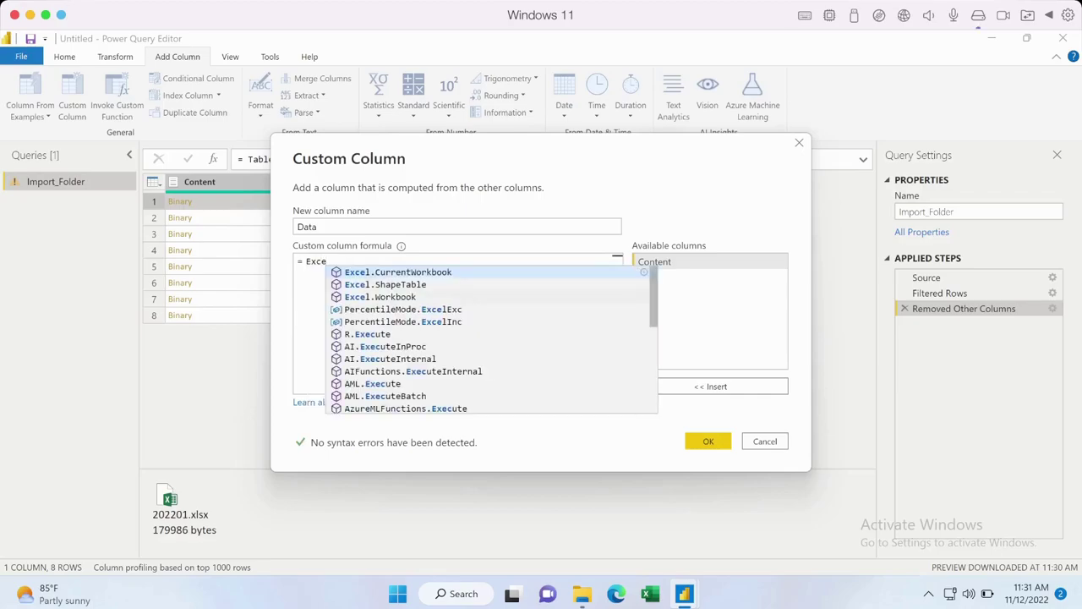
{"action": "key", "text": "Down"}
{"action": "key", "text": "Down"}
{"action": "key", "text": "Tab"}
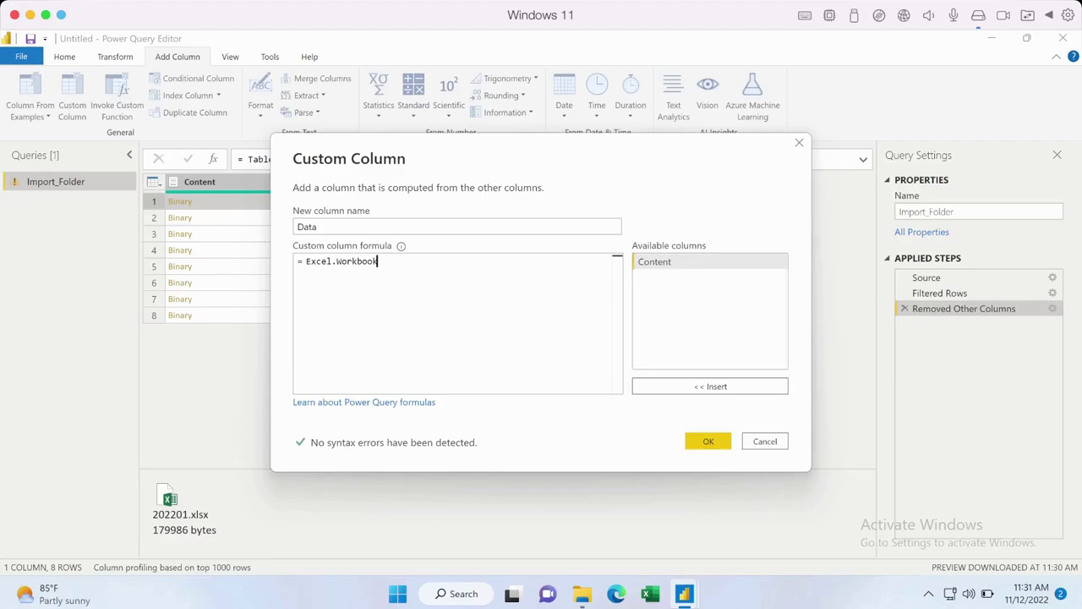
{"action": "type", "text": "("}
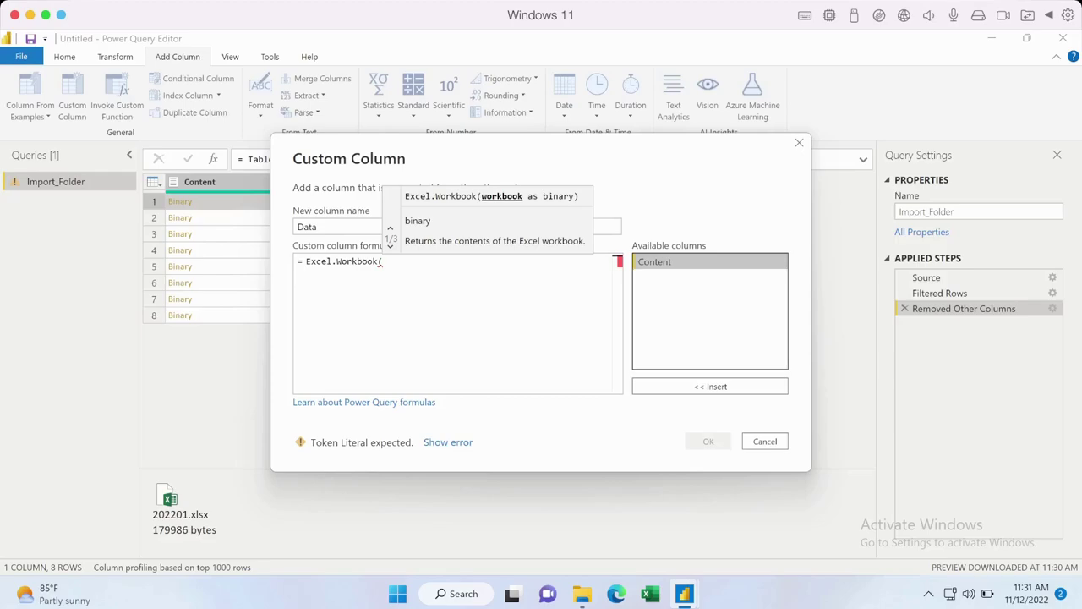
{"action": "double_click", "coordinate": [654, 261]}
{"action": "type", "text": ")"}
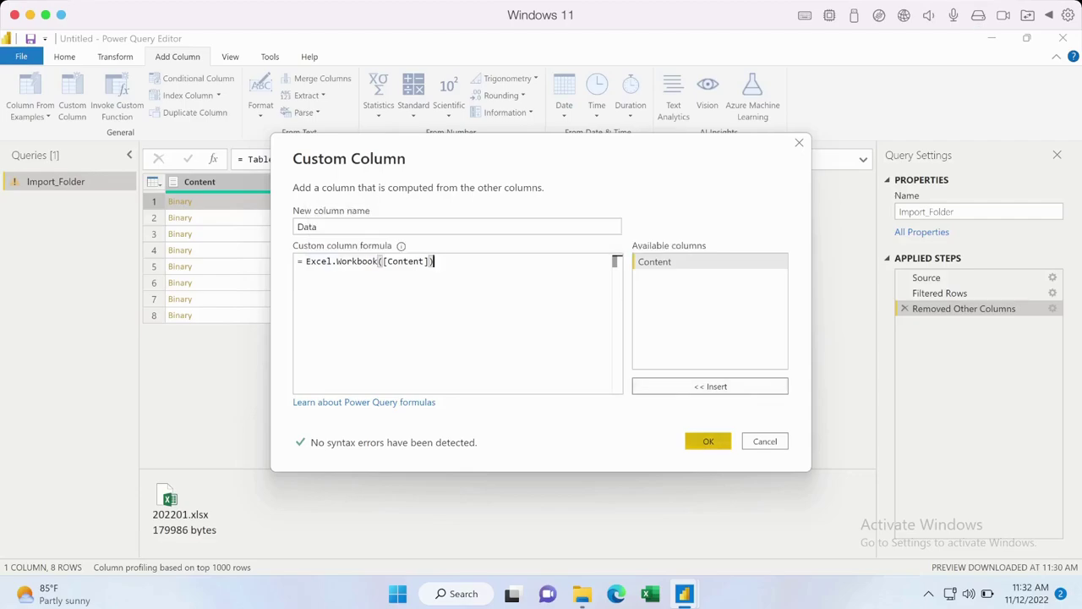
{"action": "left_click", "coordinate": [708, 442]}
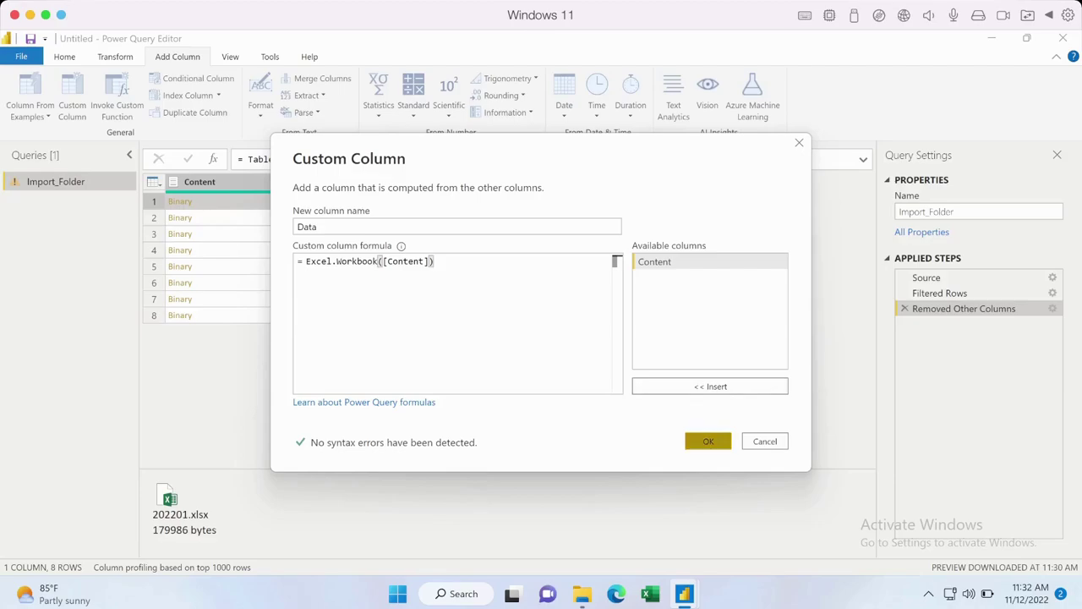
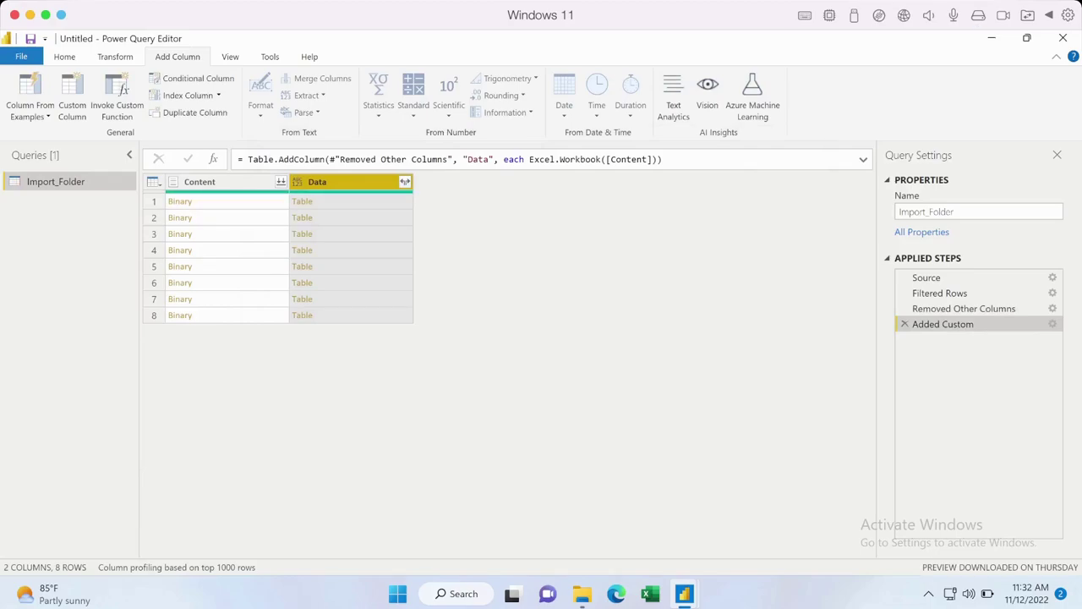
Preview the workbook tables nested in each row of the Data column, from the first through the eighth
{"action": "left_click", "coordinate": [351, 202]}
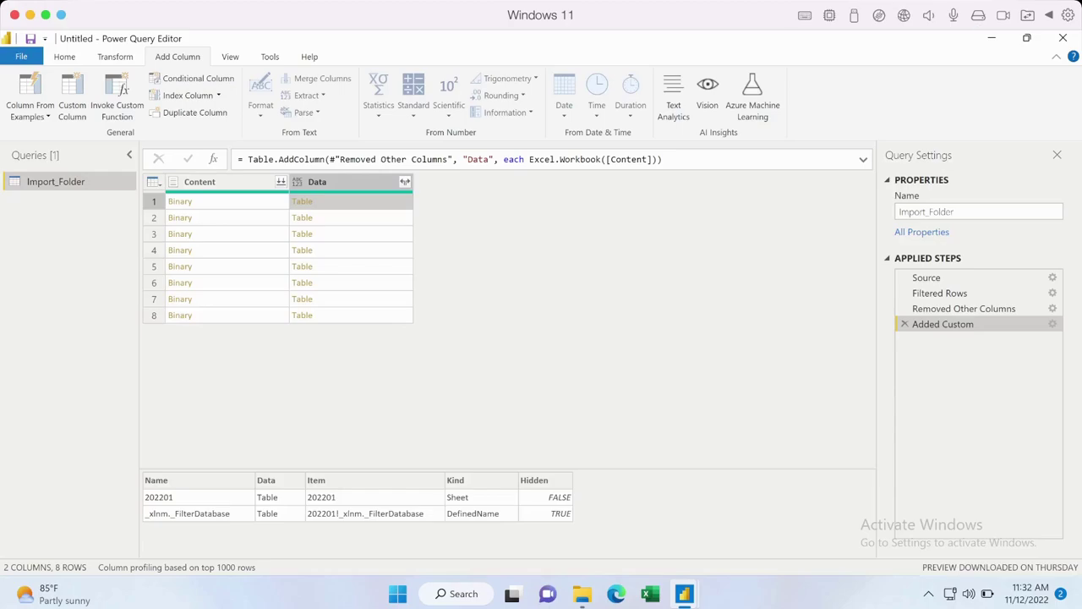
{"action": "left_click", "coordinate": [351, 217]}
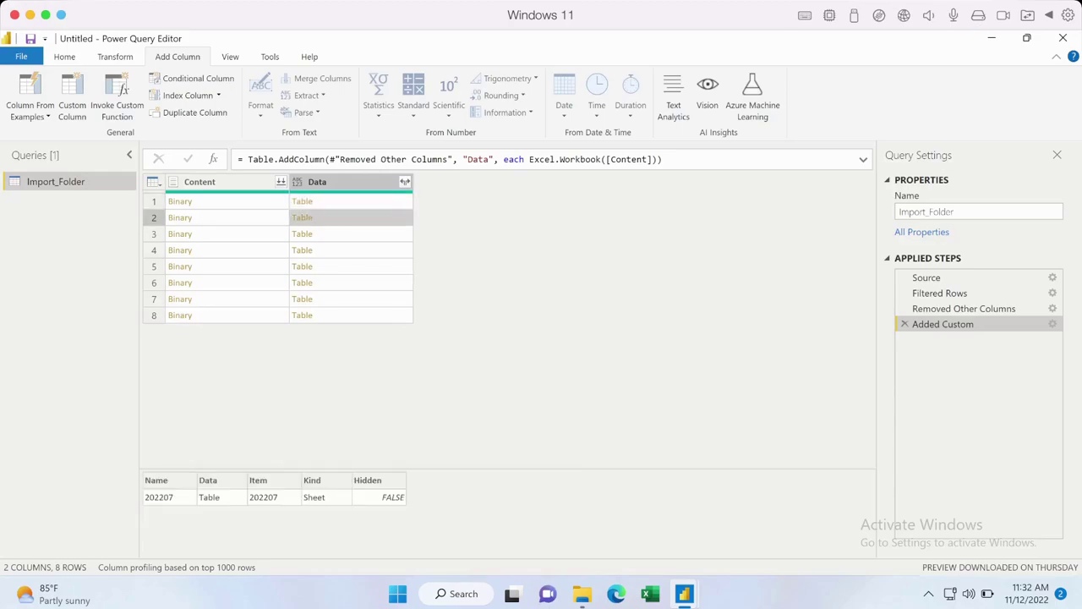
{"action": "left_click", "coordinate": [351, 233]}
{"action": "left_click", "coordinate": [351, 249]}
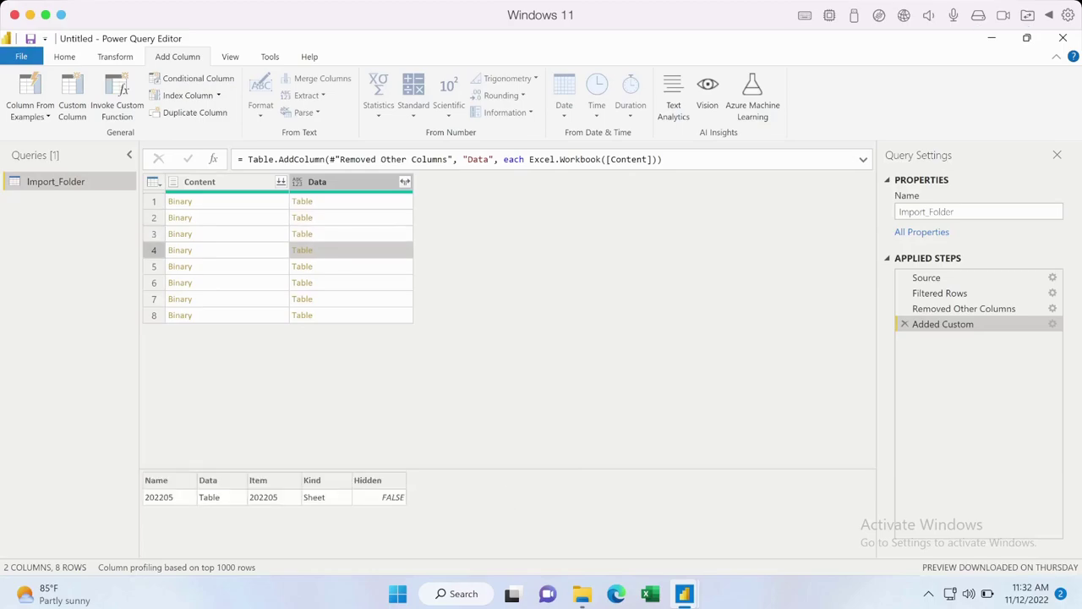
{"action": "left_click", "coordinate": [351, 266]}
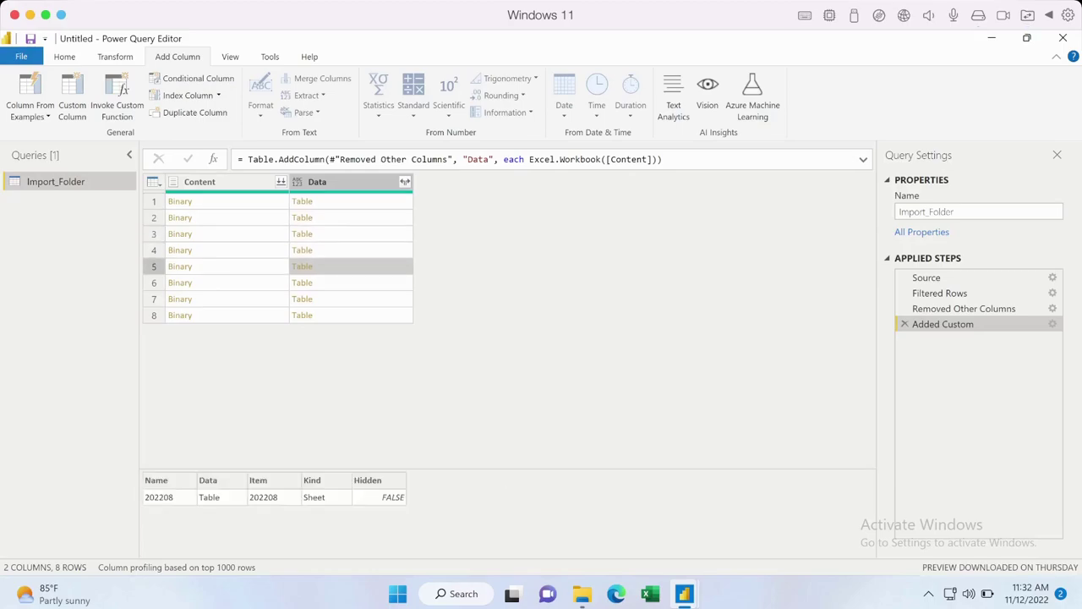
{"action": "key", "text": "Down"}
{"action": "key", "text": "Down"}
{"action": "key", "text": "Down"}
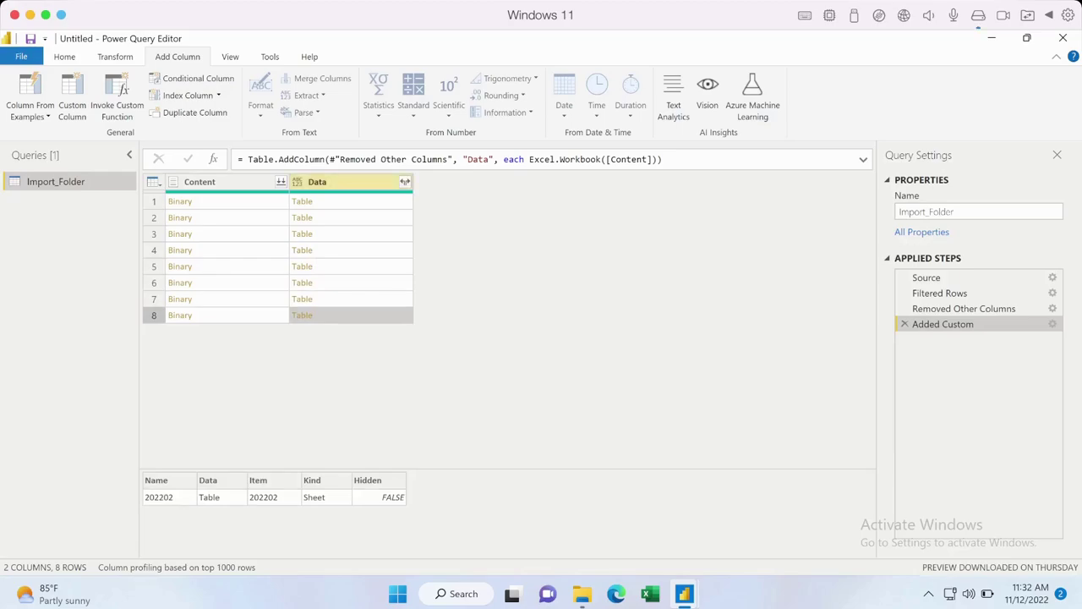
Remove all columns other than Data from the Import_Folder query
{"action": "left_click", "coordinate": [347, 181]}
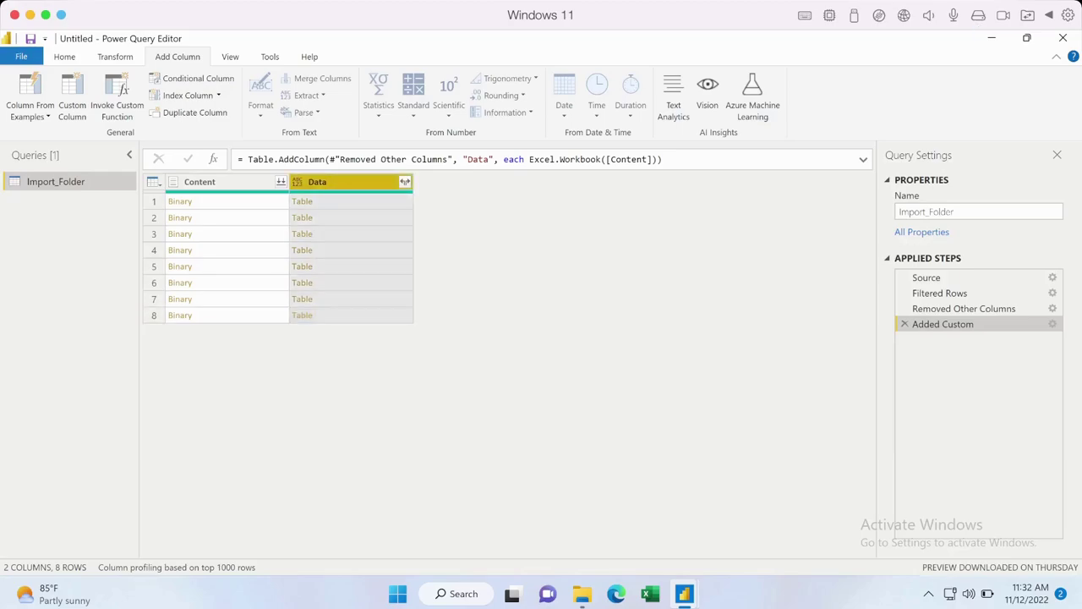
{"action": "right_click", "coordinate": [336, 182]}
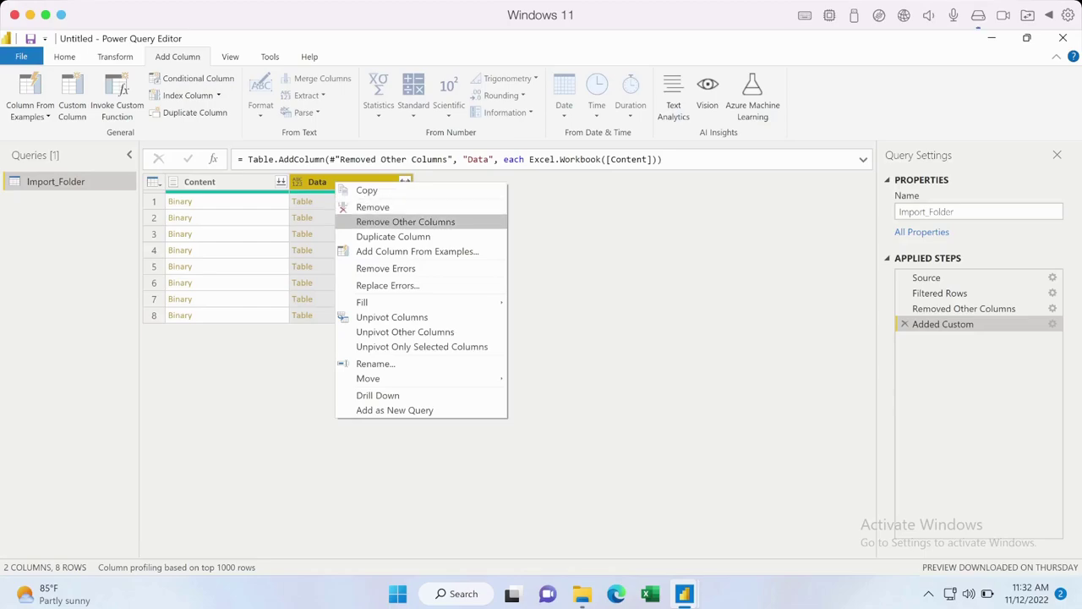
{"action": "left_click", "coordinate": [405, 222]}
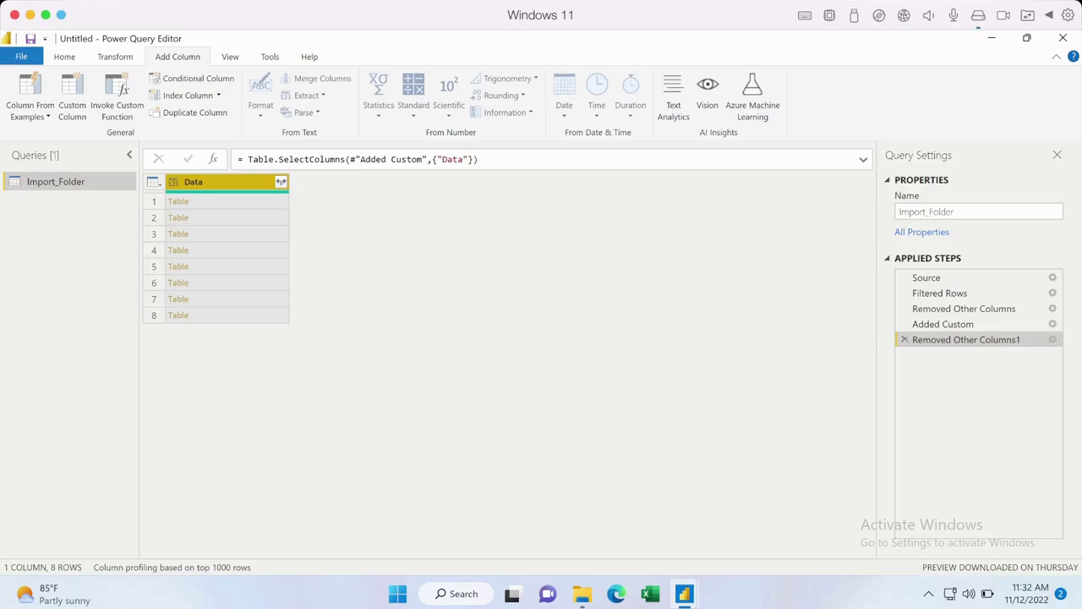
Expand the Data column into Name, Data, Item, Kind and Hidden without using the original column name as prefix
{"action": "left_click", "coordinate": [281, 181]}
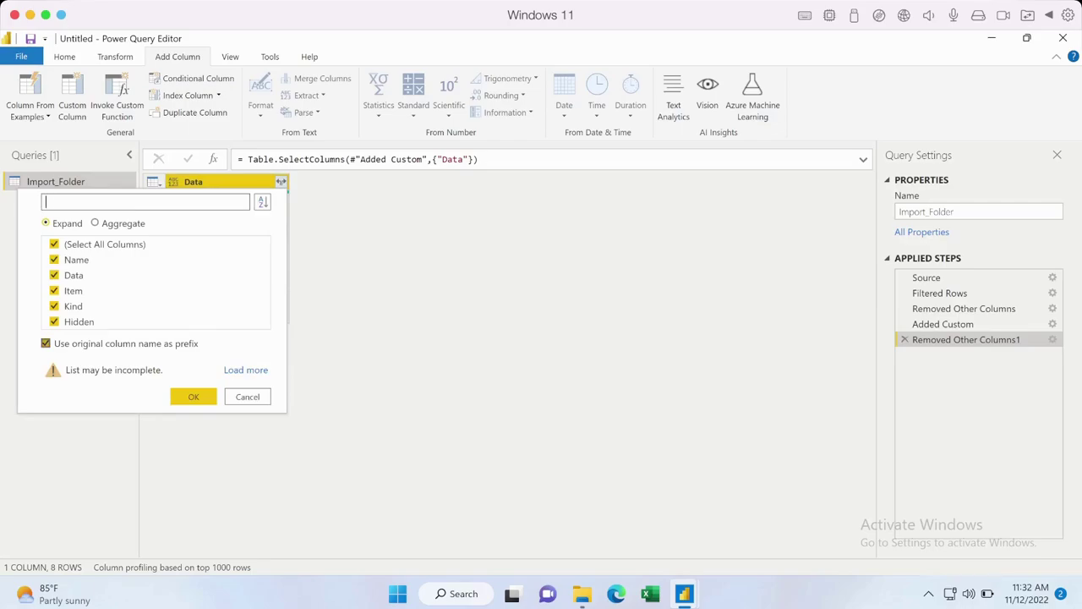
{"action": "left_click", "coordinate": [45, 343]}
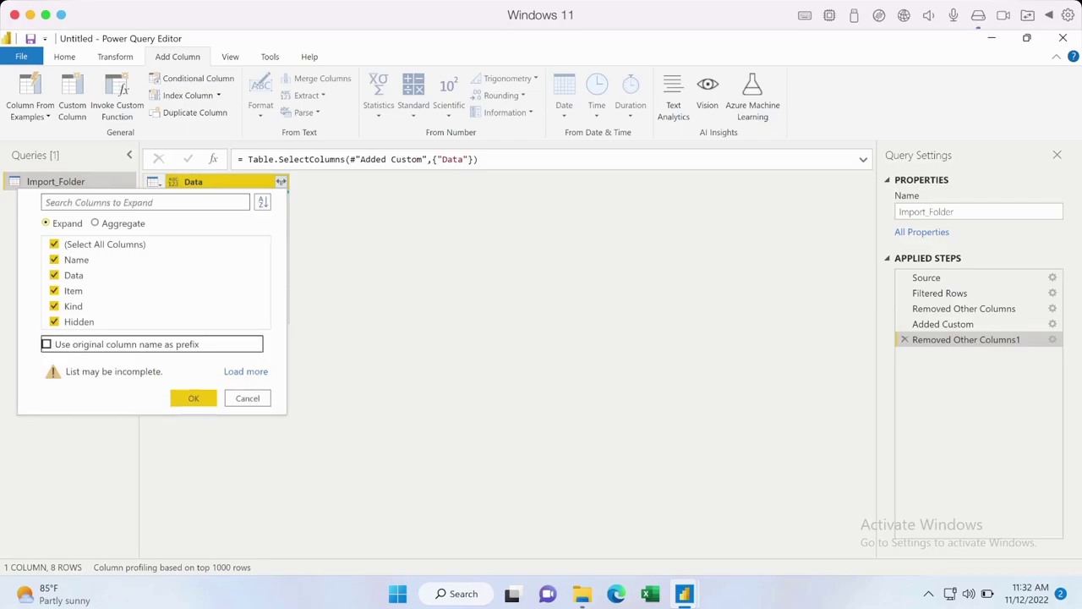
{"action": "left_click", "coordinate": [193, 396]}
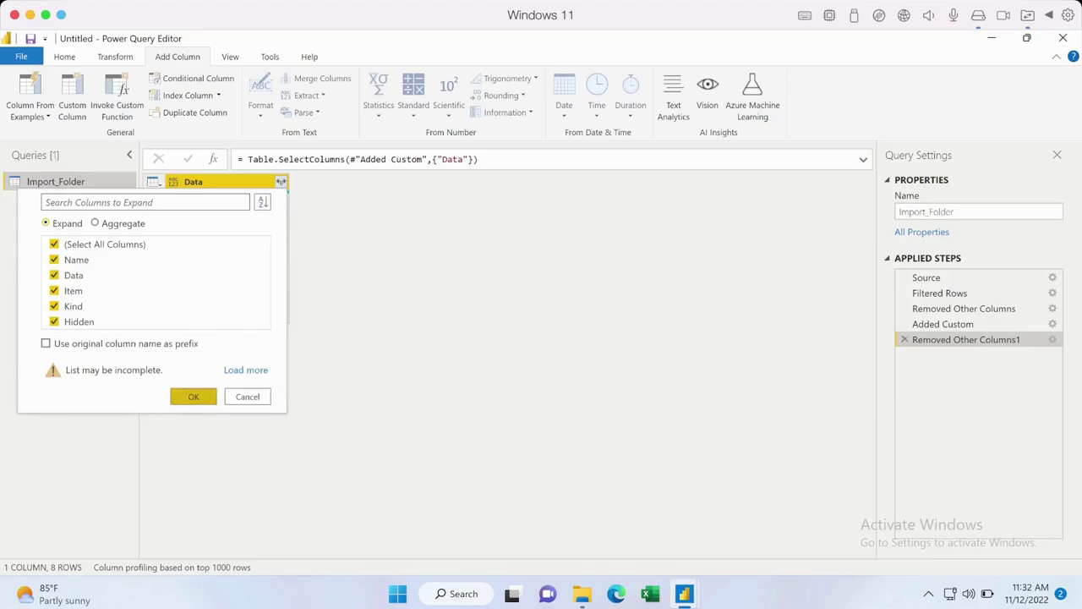
{"action": "key", "text": "Return"}
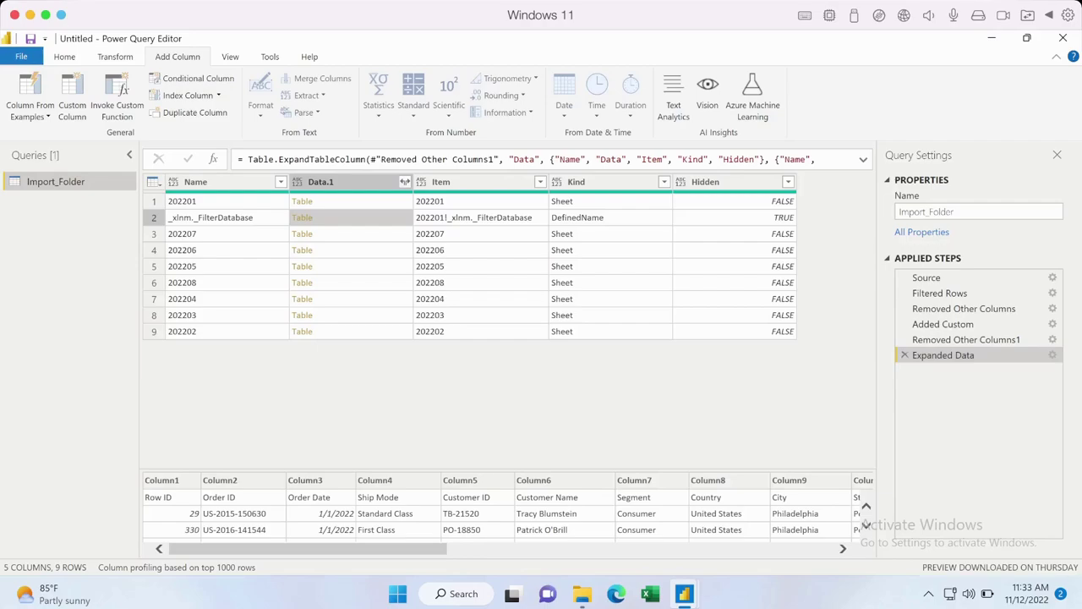
Enlarge the preview area and compare the nested Data.1 tables of the first three rows
{"action": "left_click", "coordinate": [351, 202]}
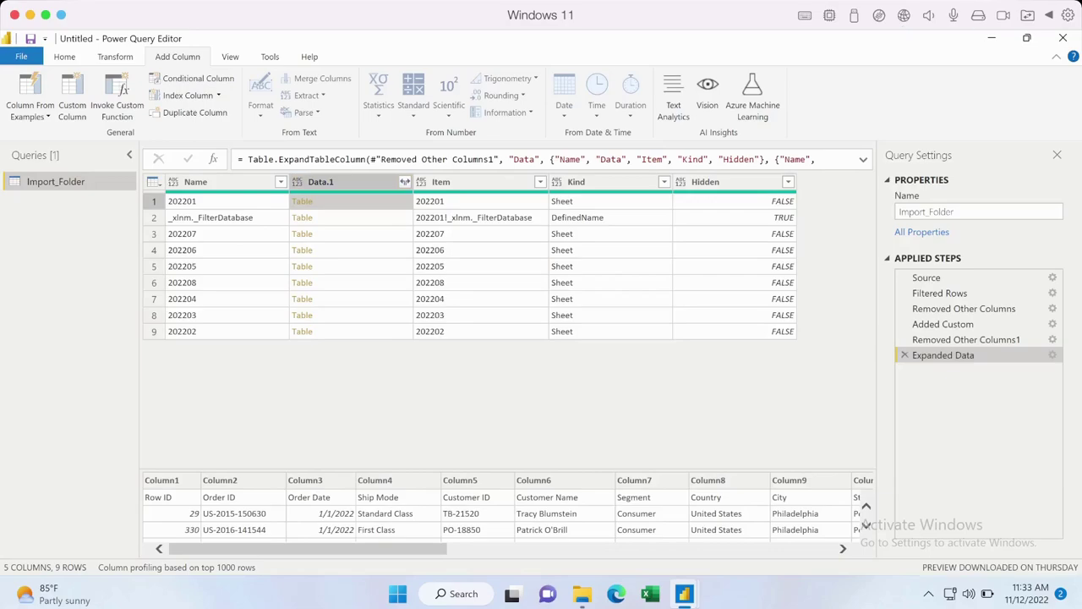
{"action": "left_click", "coordinate": [351, 217]}
{"action": "left_click_drag", "start_coordinate": [436, 468], "coordinate": [436, 390]}
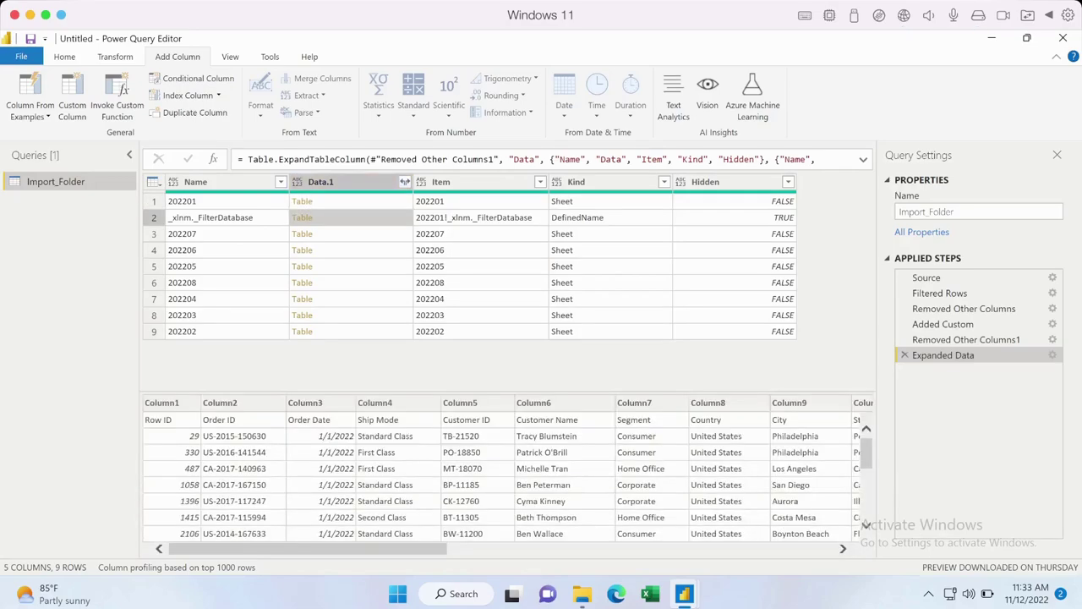
{"action": "key", "text": "Down"}
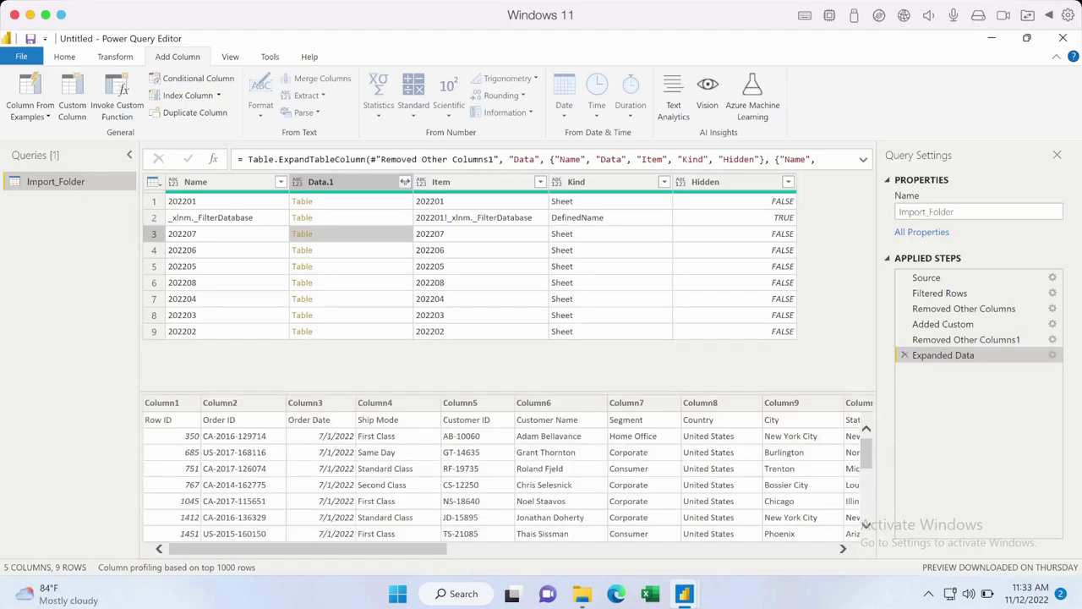
{"action": "left_click", "coordinate": [350, 201]}
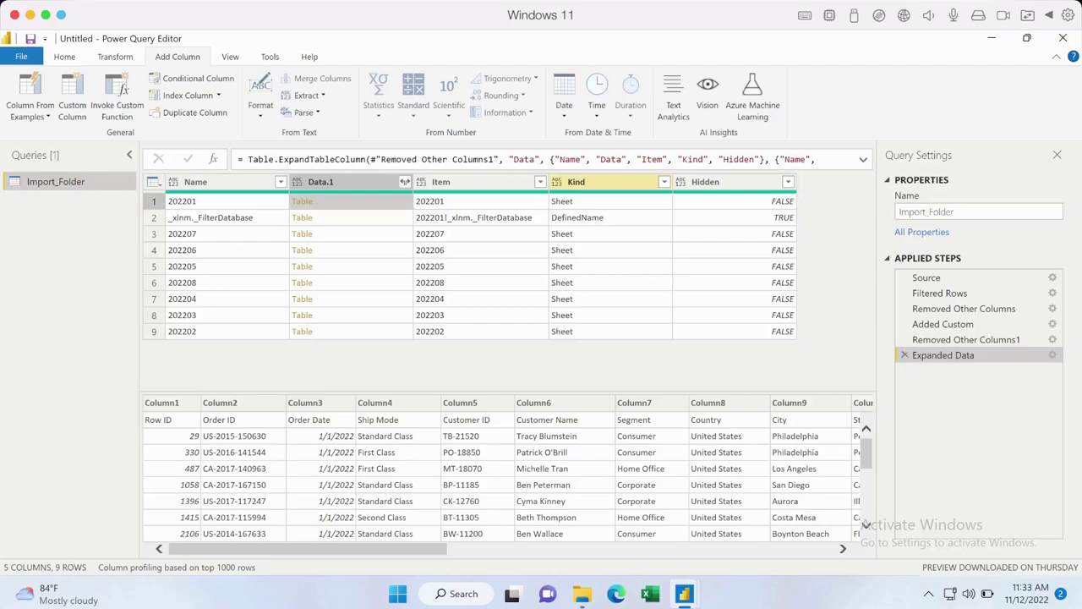
Filter the Kind column to exclude DefinedName and keep only Sheet rows
{"action": "left_click", "coordinate": [663, 182]}
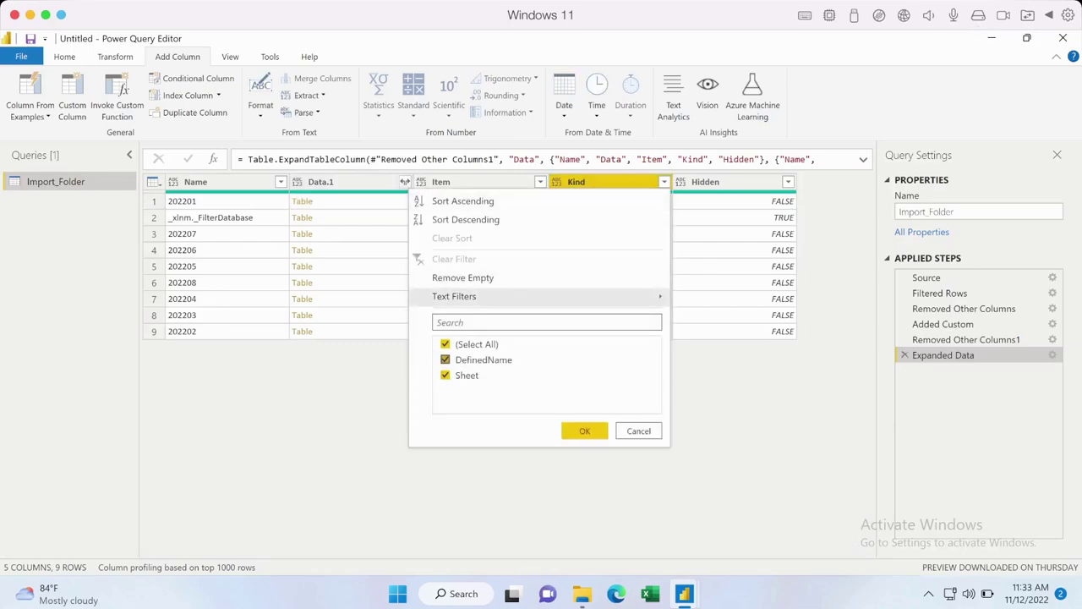
{"action": "left_click", "coordinate": [445, 359]}
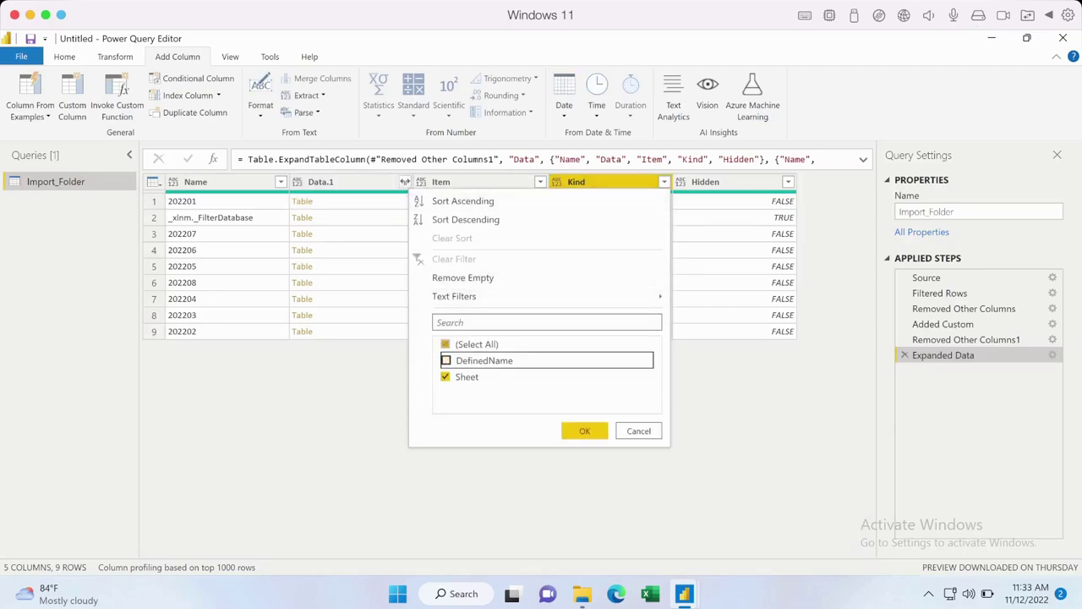
{"action": "left_click", "coordinate": [584, 430]}
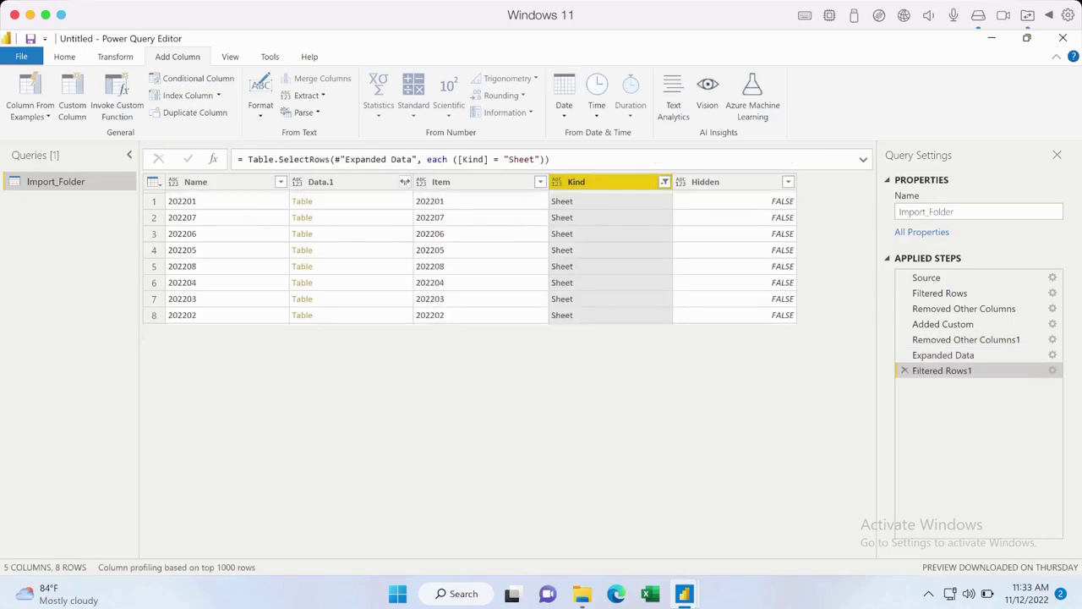
{"action": "left_click", "coordinate": [610, 201]}
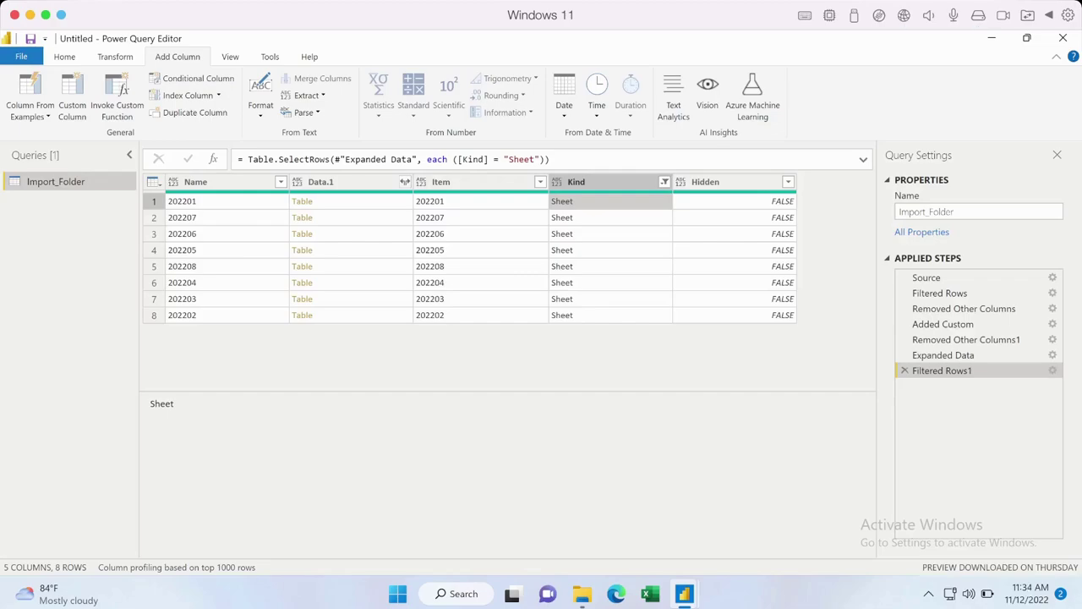
Remove all columns other than Data.1 from the Import_Folder query
{"action": "left_click", "coordinate": [346, 182]}
{"action": "right_click", "coordinate": [366, 183]}
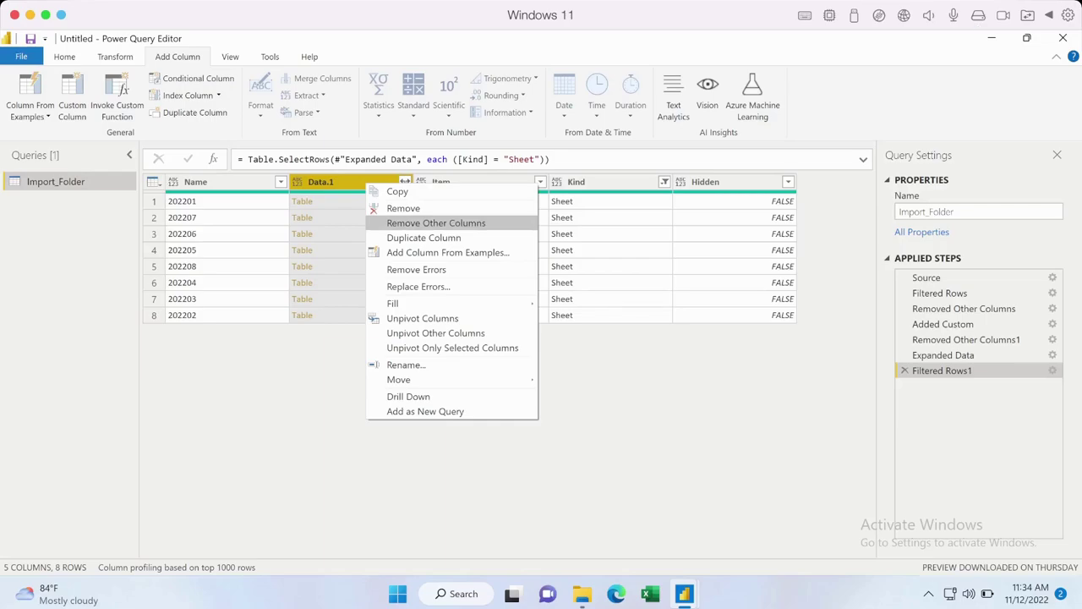
{"action": "left_click", "coordinate": [435, 222]}
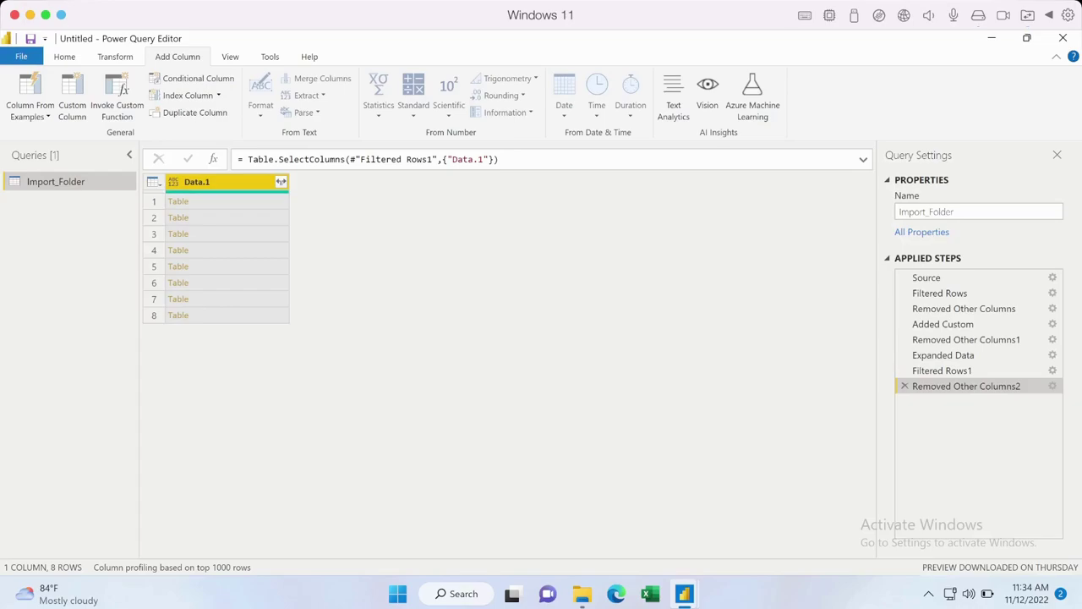
Preview the first Data.1 table and expand Data.1 with all its columns selected and no original column name prefix
{"action": "left_click", "coordinate": [227, 202]}
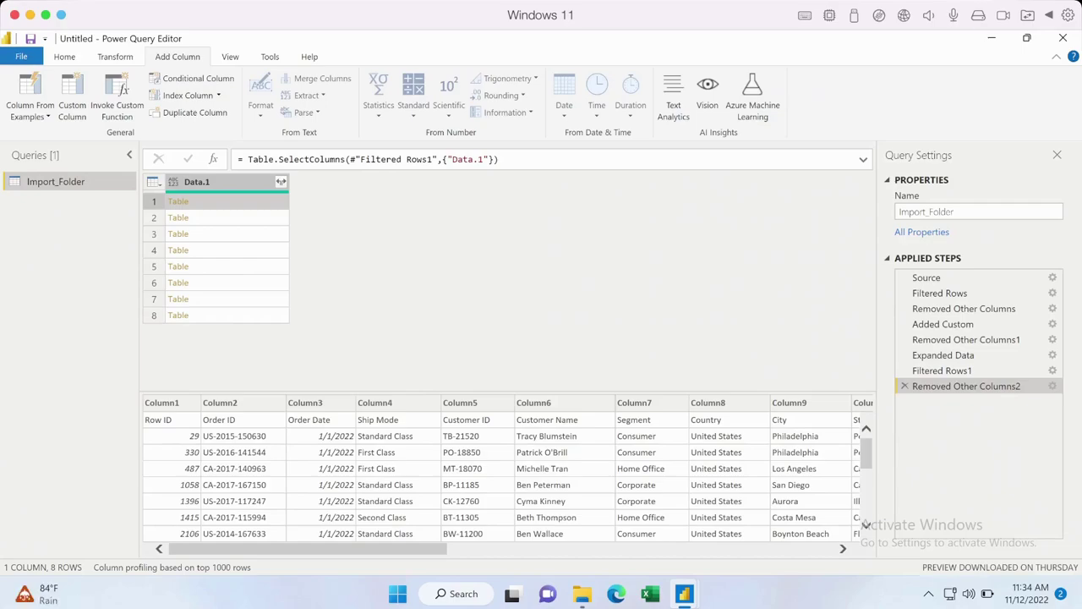
{"action": "left_click", "coordinate": [281, 181]}
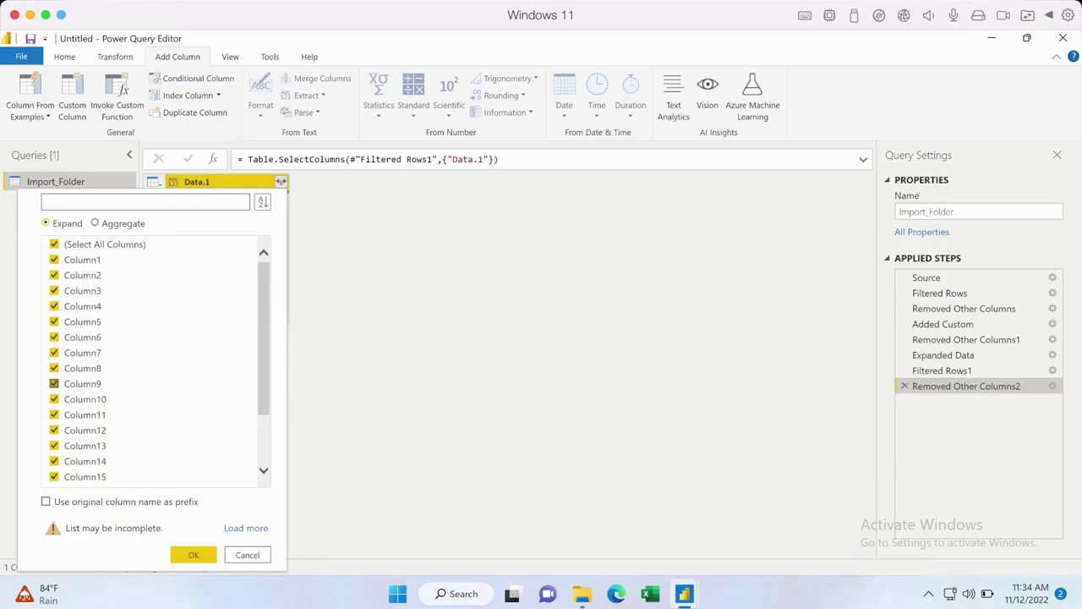
{"action": "mouse_move", "coordinate": [263, 338]}
{"action": "left_mouse_down"}
{"action": "mouse_move", "coordinate": [264, 386]}
{"action": "mouse_move", "coordinate": [264, 337]}
{"action": "left_mouse_up"}
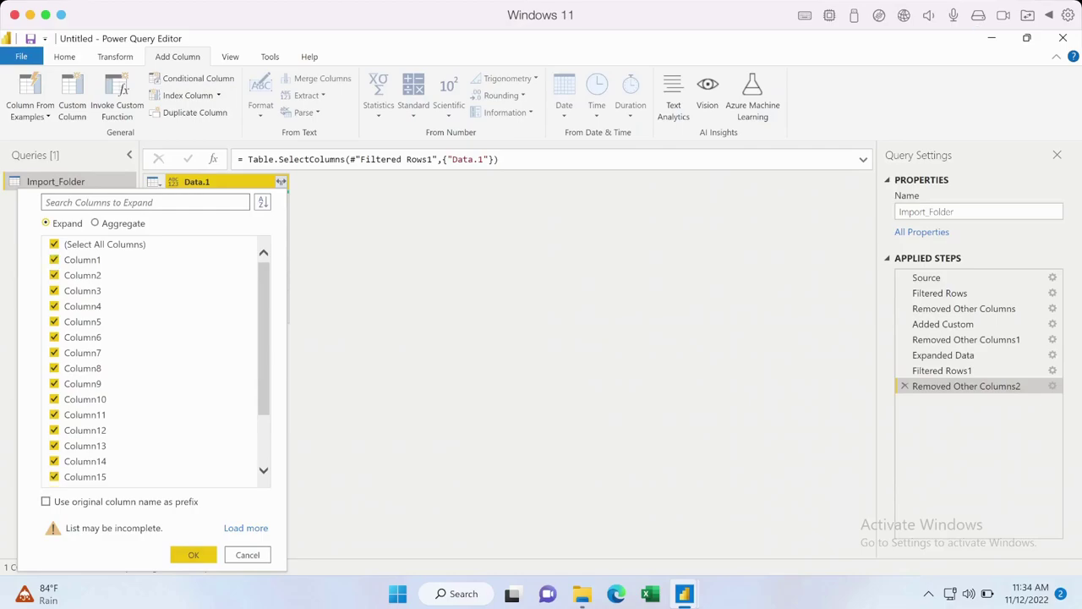
{"action": "left_click", "coordinate": [194, 554]}
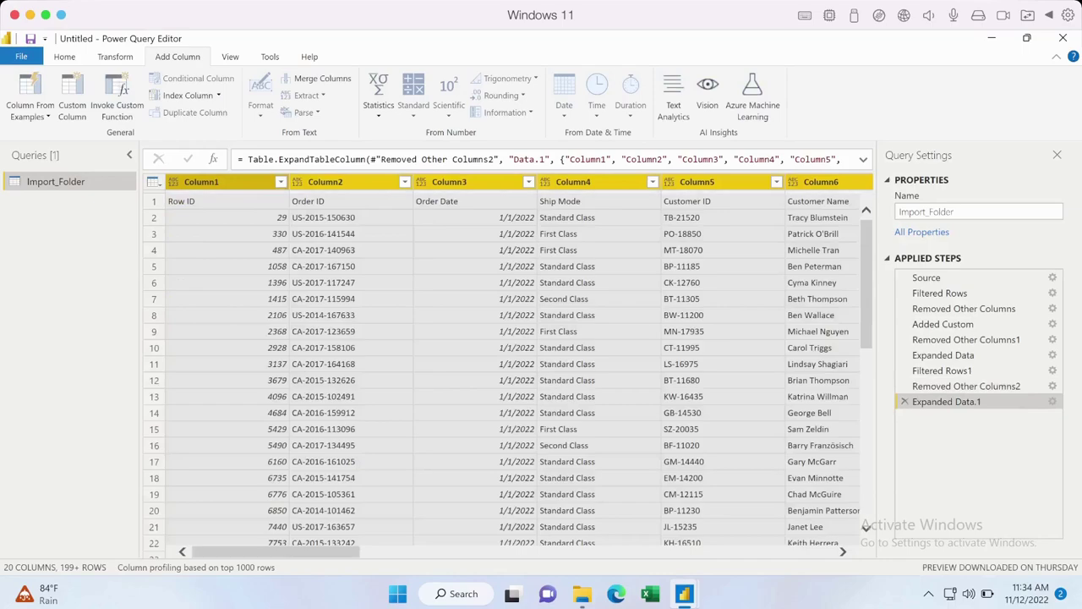
Promote the first row of the Import_Folder query to column headers, and close and apply the query changes
{"action": "left_click", "coordinate": [350, 217]}
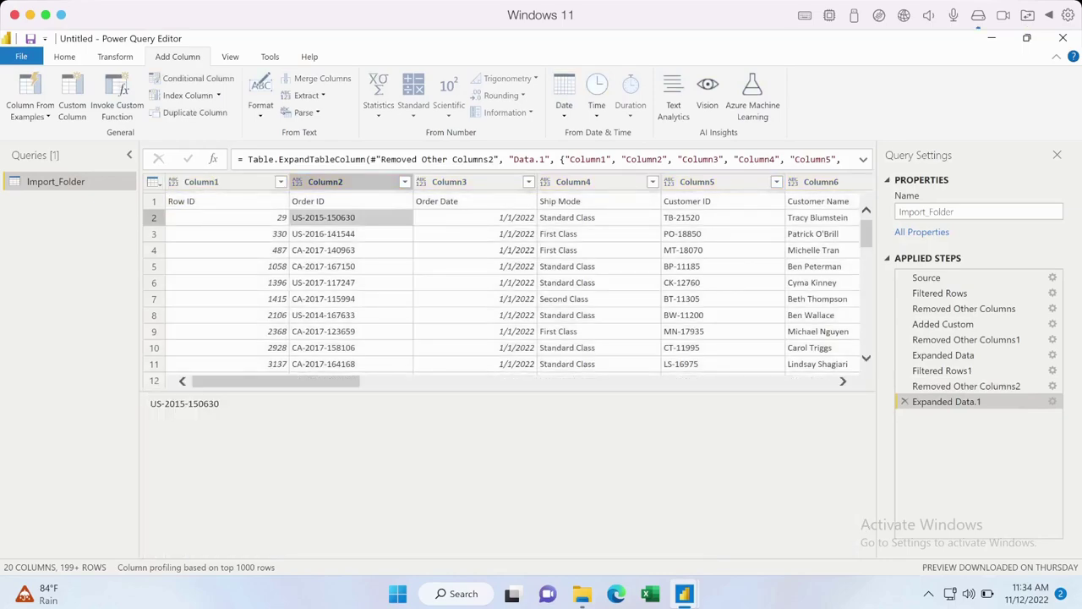
{"action": "left_click", "coordinate": [226, 217]}
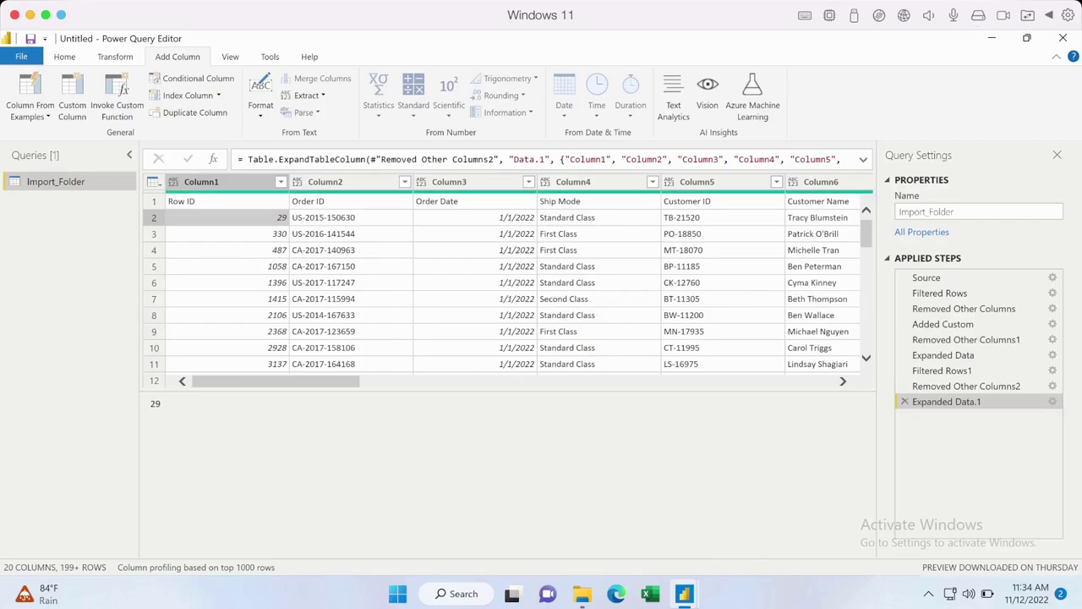
{"action": "left_click", "coordinate": [227, 202]}
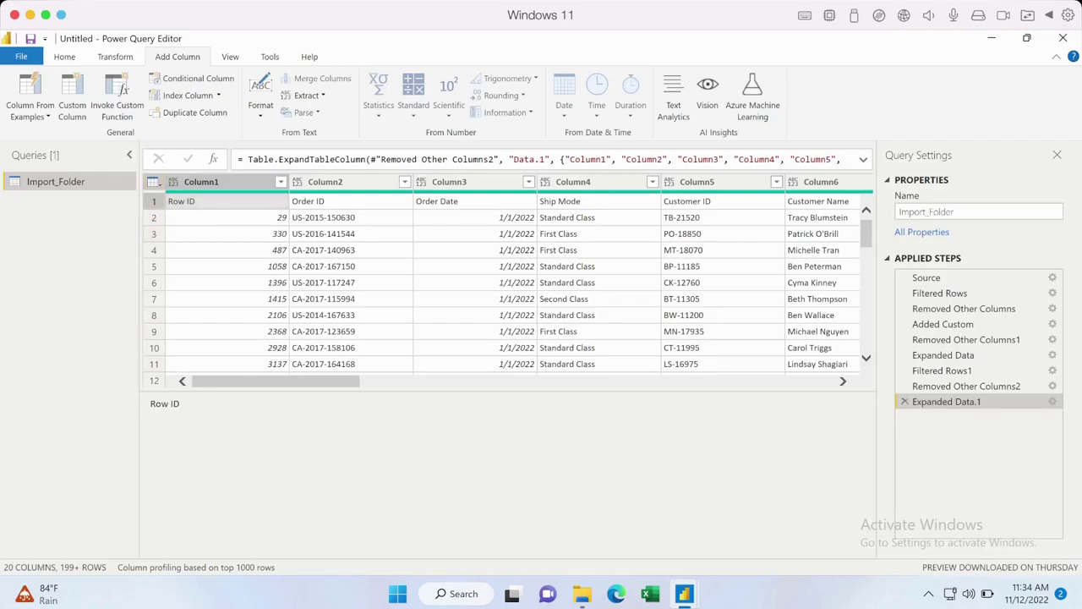
{"action": "left_click", "coordinate": [153, 182]}
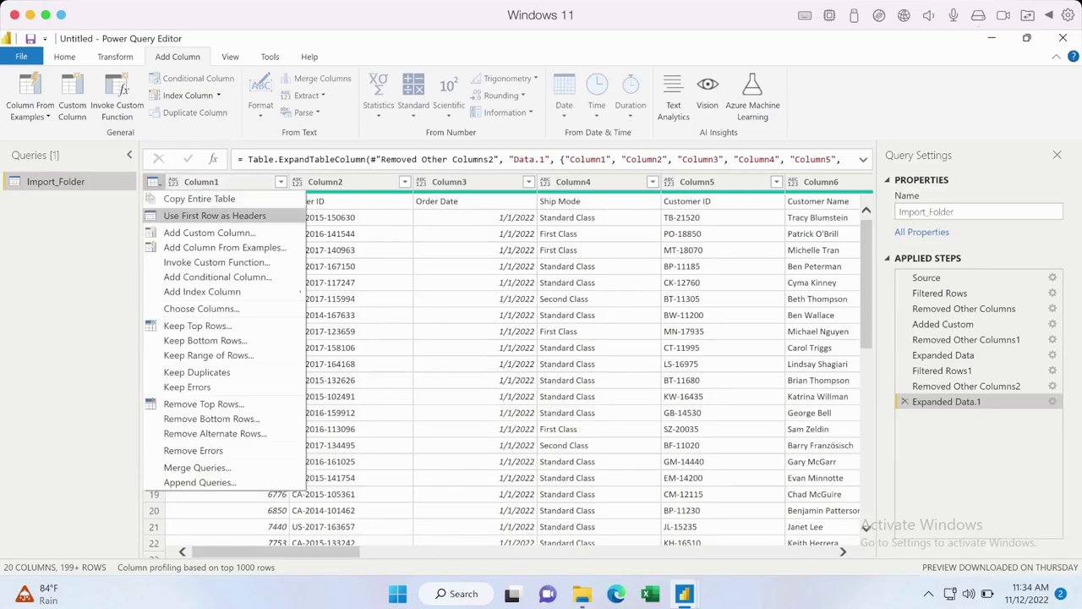
{"action": "left_click", "coordinate": [214, 215]}
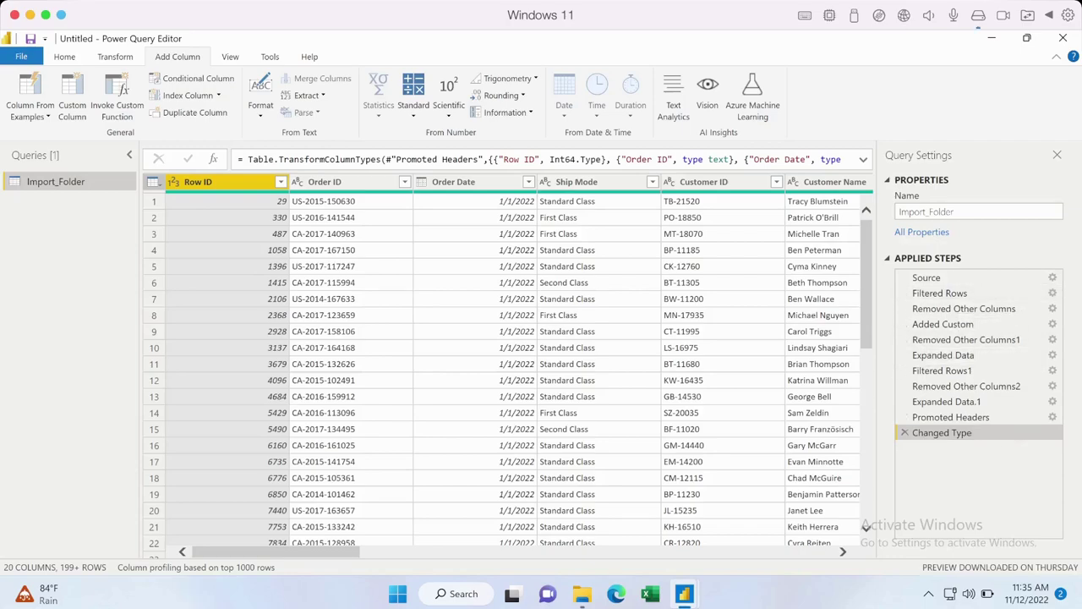
{"action": "left_click", "coordinate": [64, 56]}
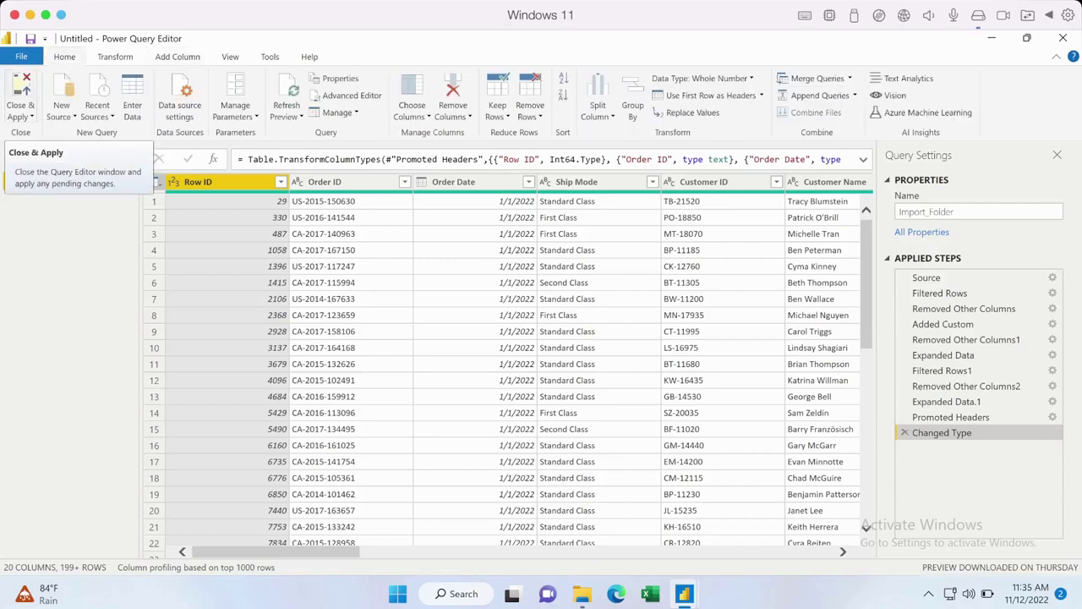
{"action": "left_click", "coordinate": [20, 100]}
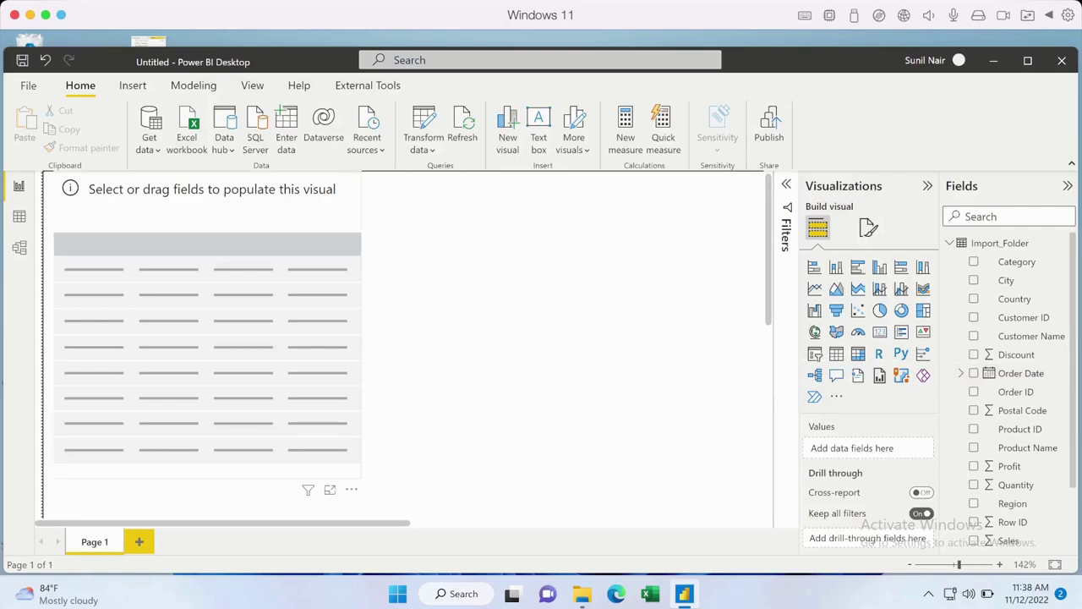
Fill the empty table visual with Month from the Order Date hierarchy and the Sales field
{"action": "left_click", "coordinate": [207, 325]}
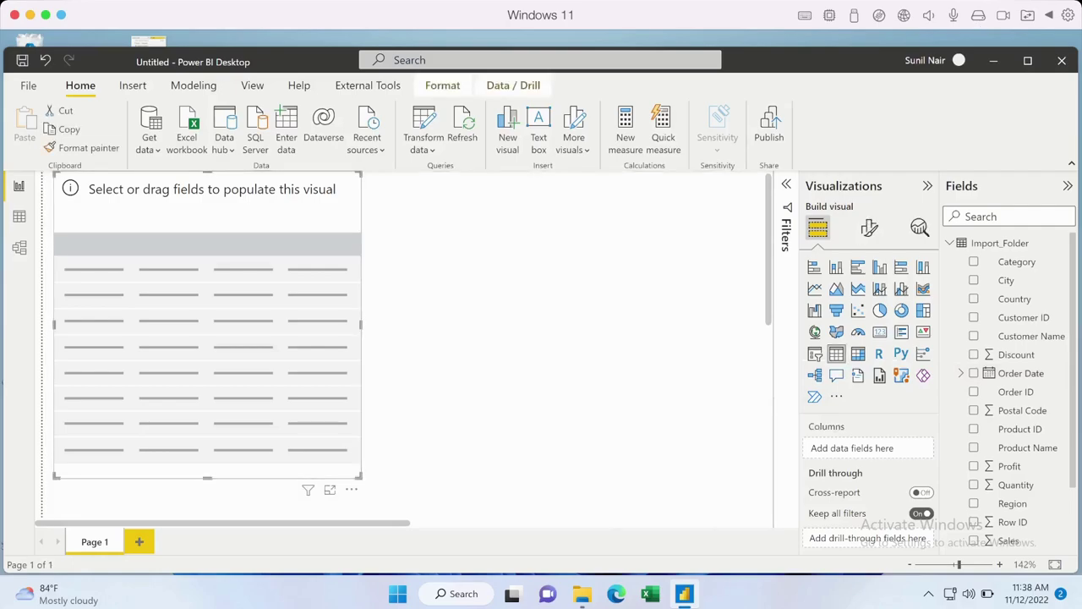
{"action": "left_click", "coordinate": [960, 373]}
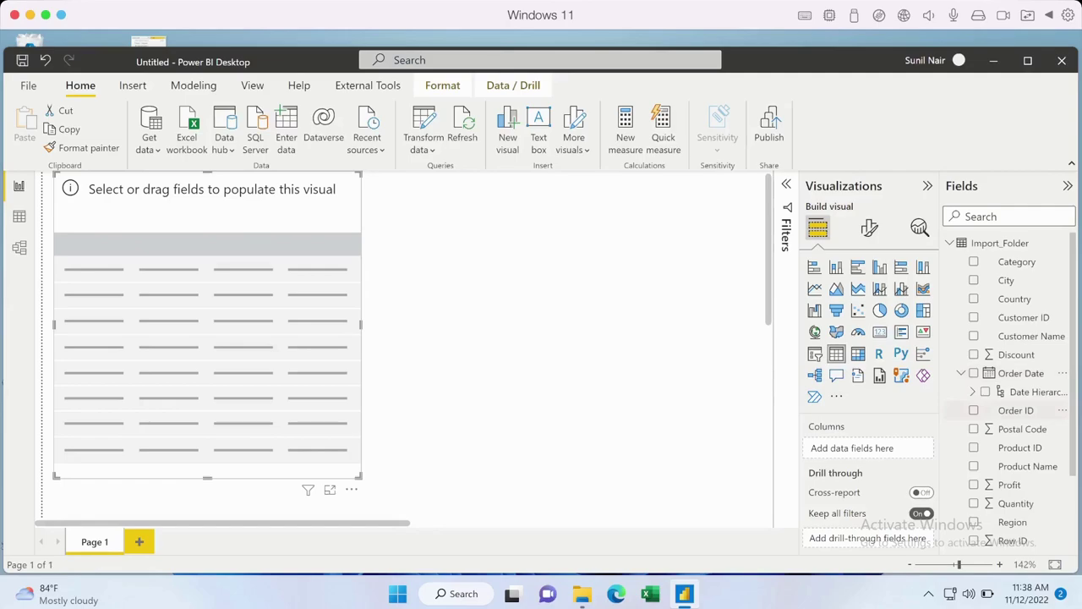
{"action": "left_click", "coordinate": [973, 392]}
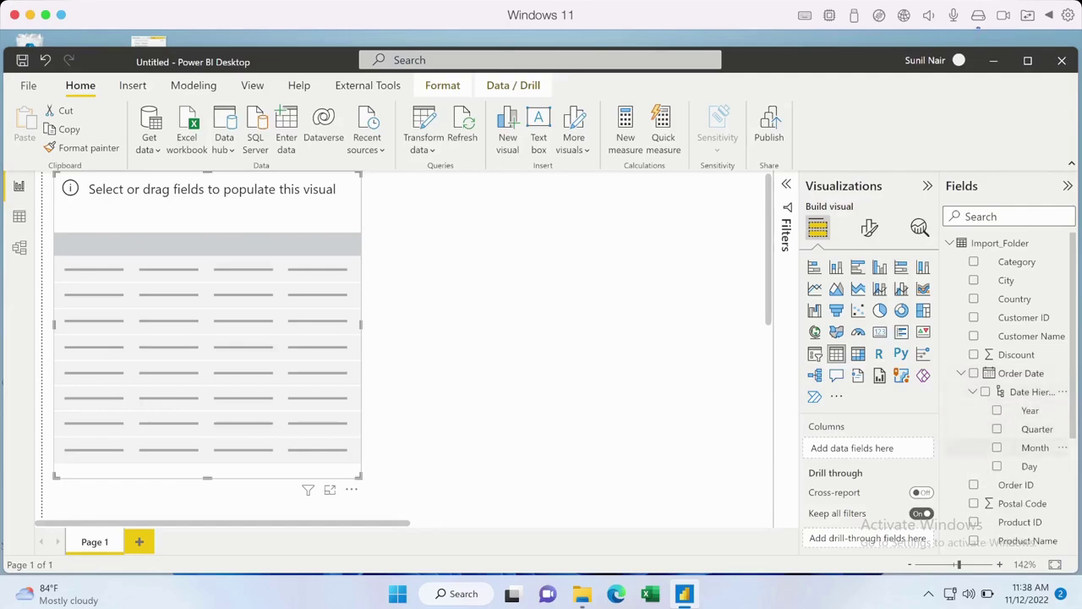
{"action": "left_click", "coordinate": [1035, 448]}
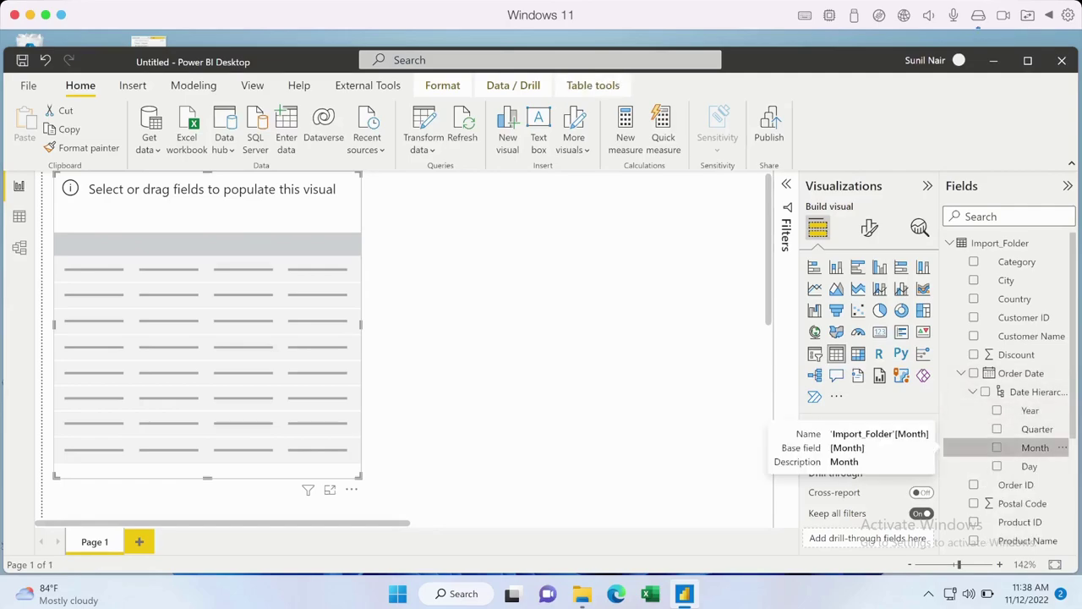
{"action": "scroll", "coordinate": [1010, 389], "scroll_direction": "down", "scroll_amount": 3}
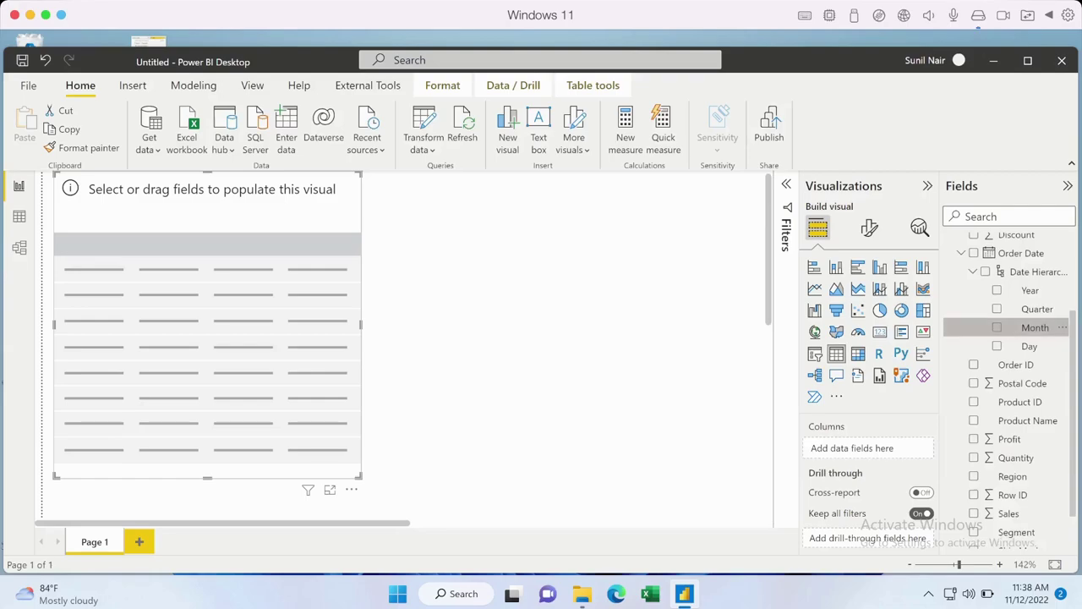
{"action": "left_click", "coordinate": [997, 327]}
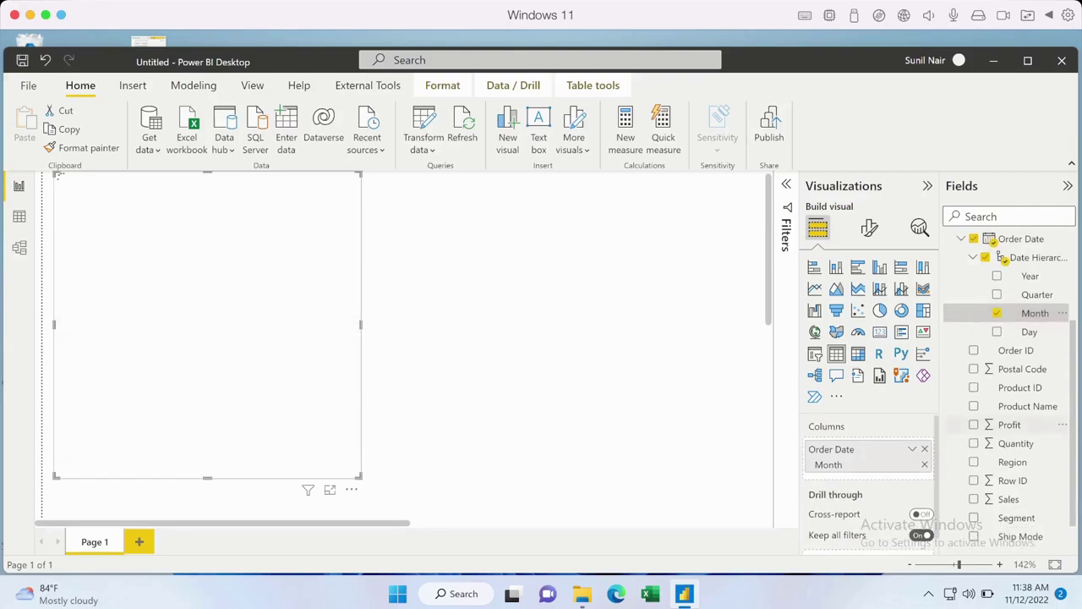
{"action": "scroll", "coordinate": [1010, 389], "scroll_direction": "down", "scroll_amount": 1}
{"action": "left_click", "coordinate": [973, 464]}
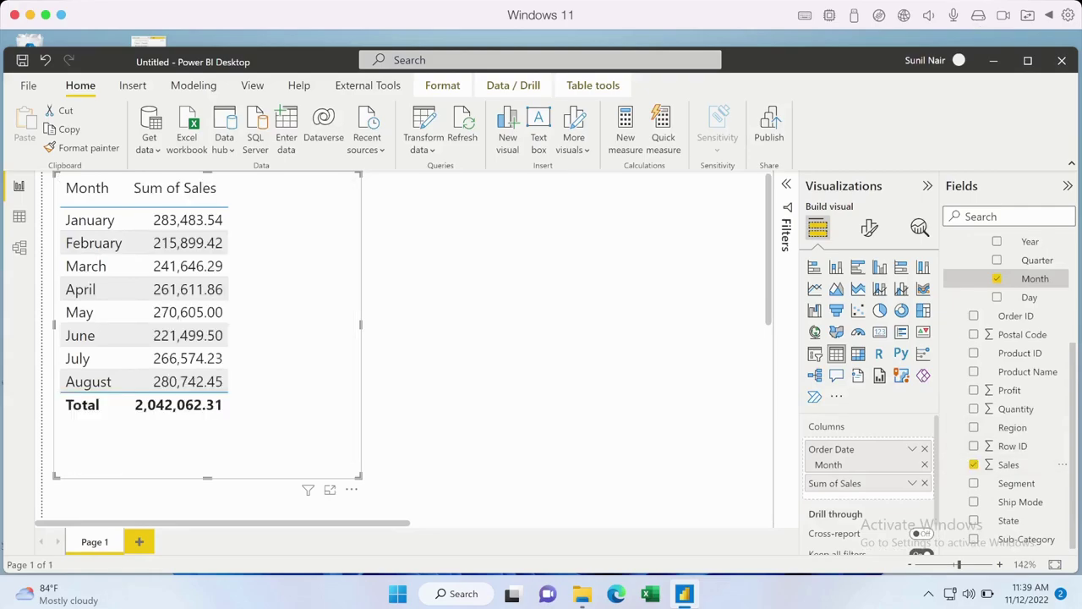
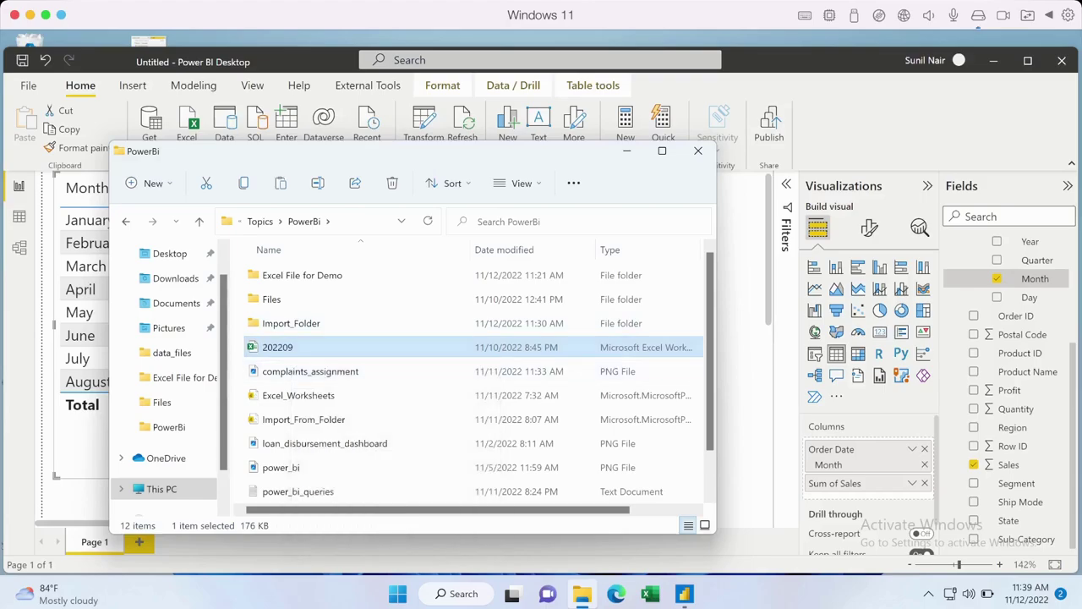
In File Explorer, paste the 202209 workbook from the PowerBi folder into its Import_Folder subfolder
{"action": "left_click", "coordinate": [260, 221]}
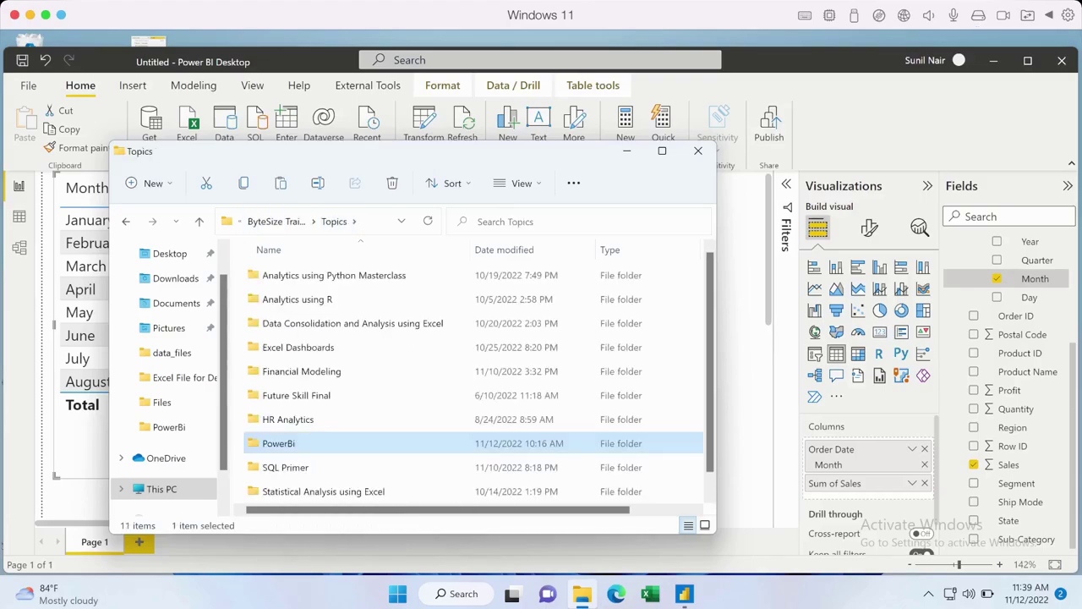
{"action": "double_click", "coordinate": [278, 443]}
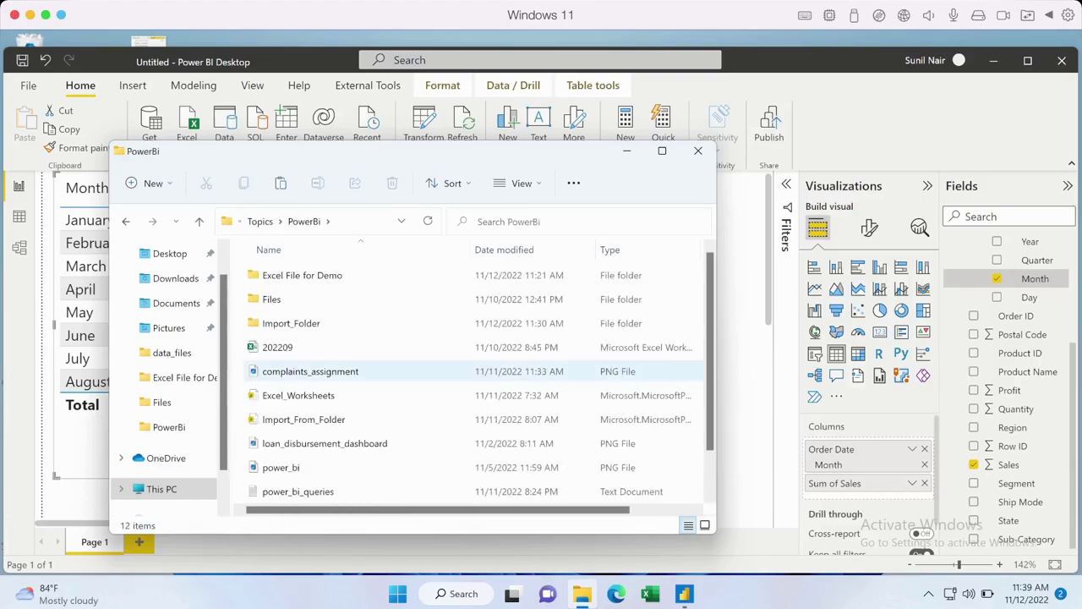
{"action": "double_click", "coordinate": [291, 323]}
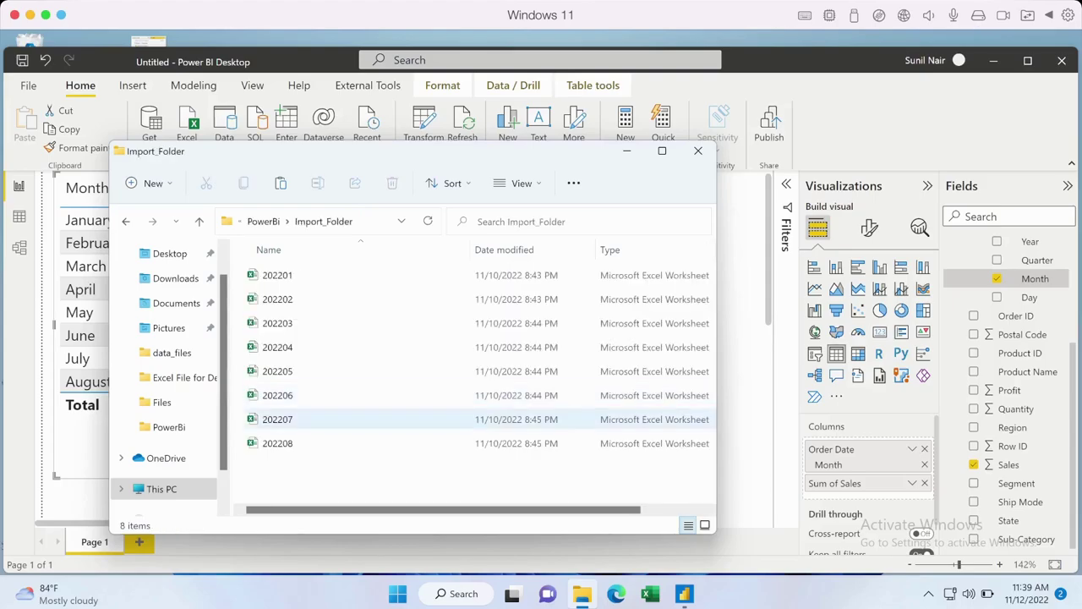
{"action": "right_click", "coordinate": [306, 497]}
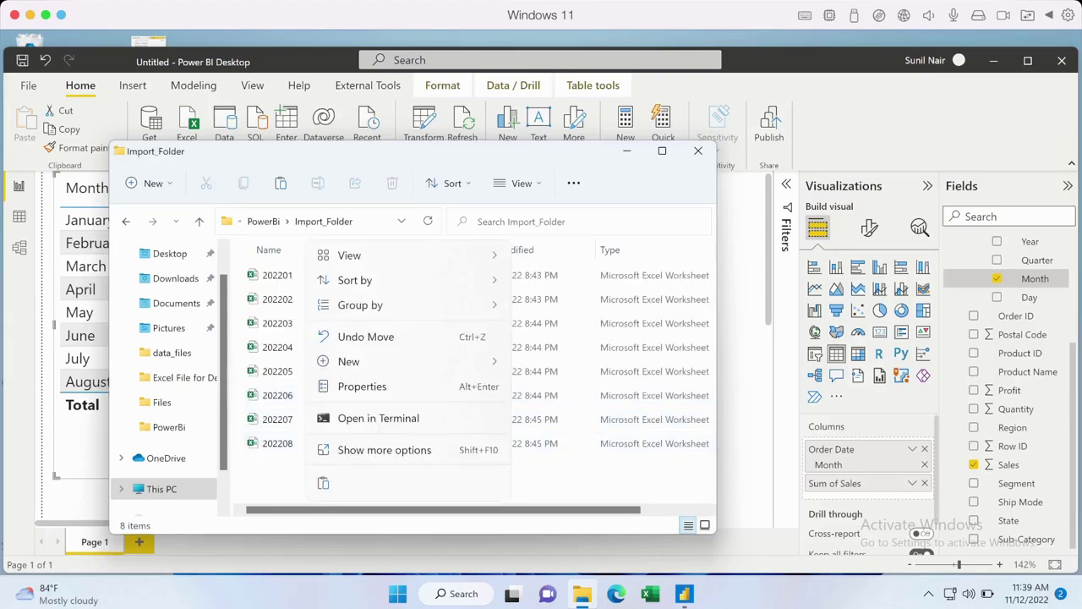
{"action": "left_click", "coordinate": [323, 483]}
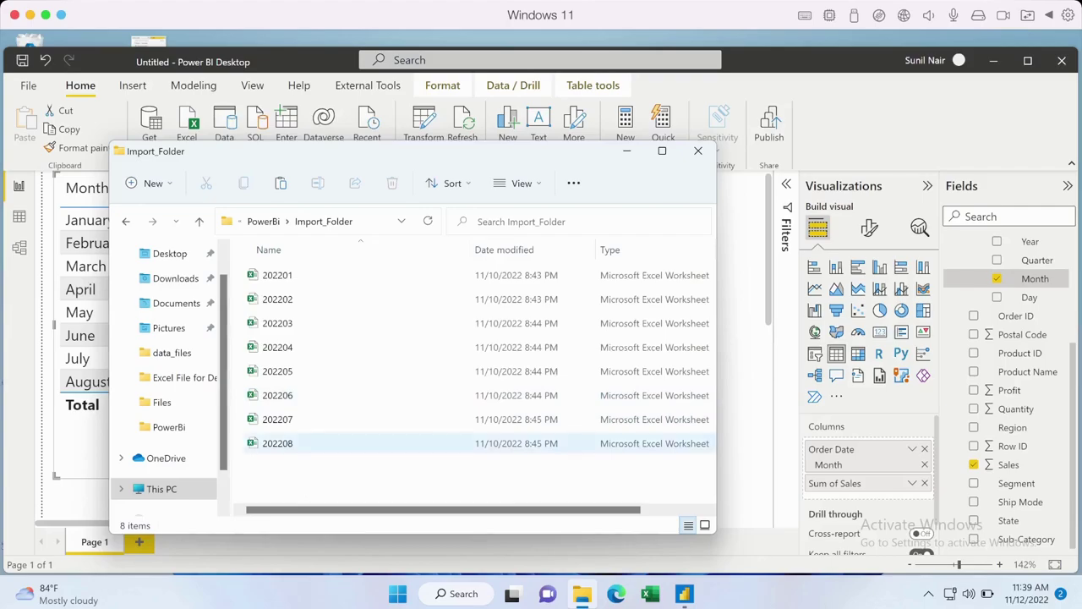
Return to Power BI Desktop, refresh the data of the Import_Folder table and dismiss the refresh summary
{"action": "left_click", "coordinate": [742, 355]}
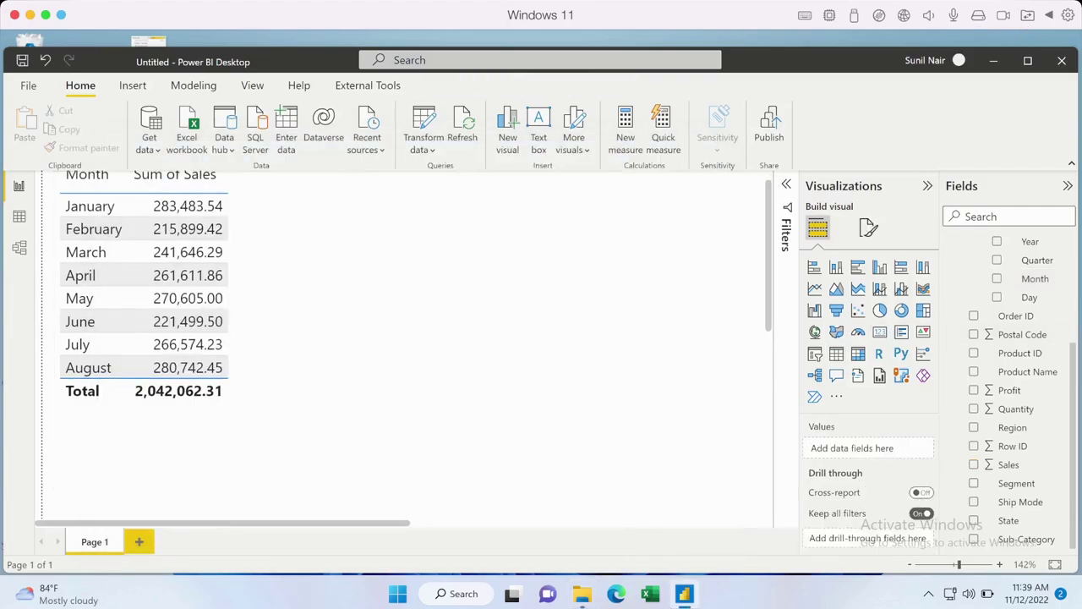
{"action": "scroll", "coordinate": [1009, 388], "scroll_direction": "up", "scroll_amount": 3}
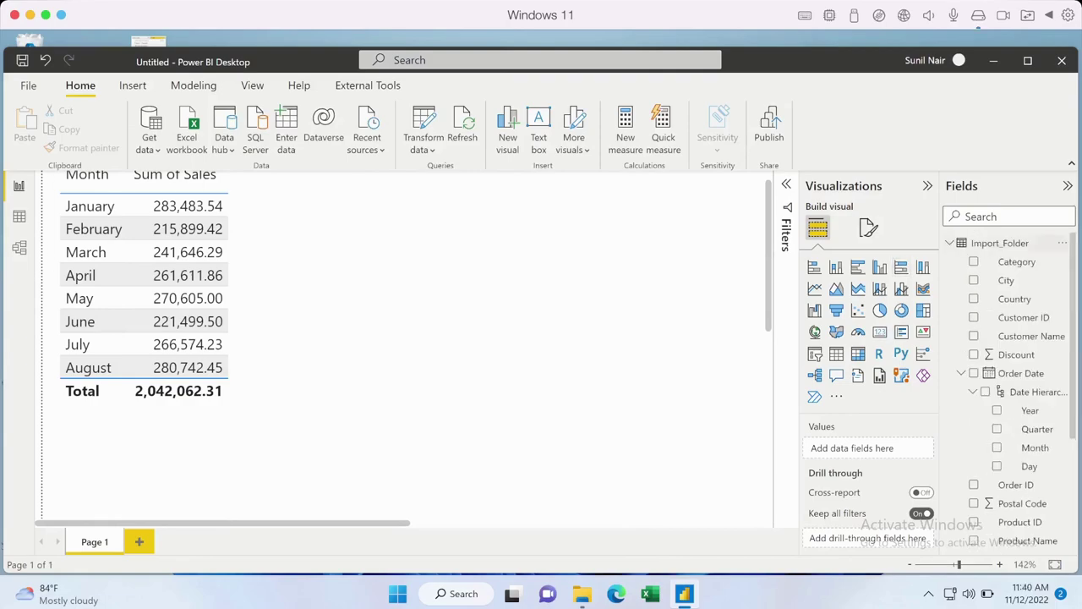
{"action": "left_click", "coordinate": [1061, 242]}
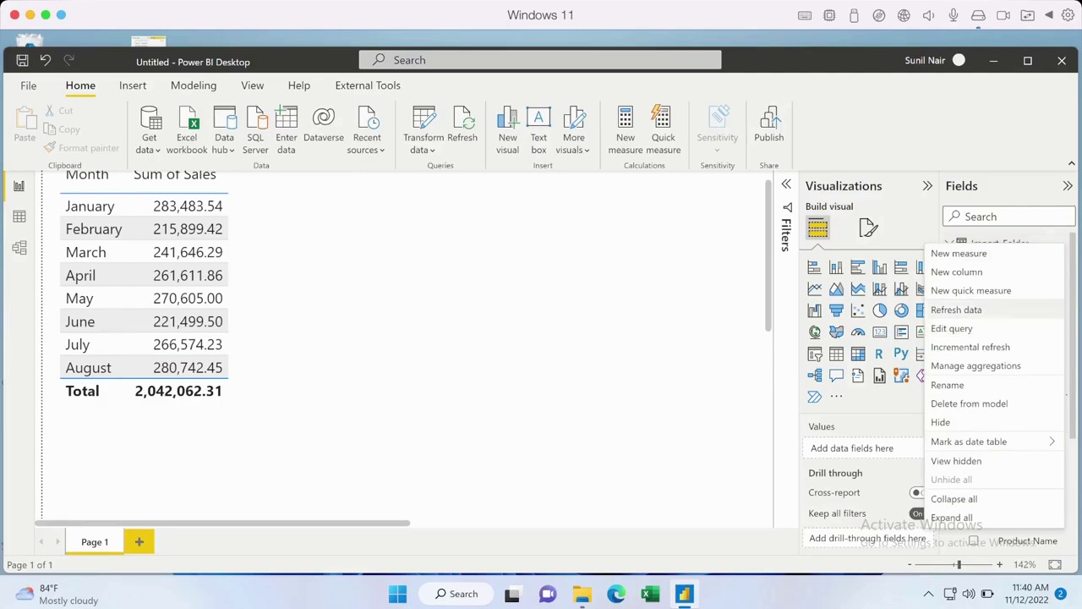
{"action": "left_click", "coordinate": [1062, 242]}
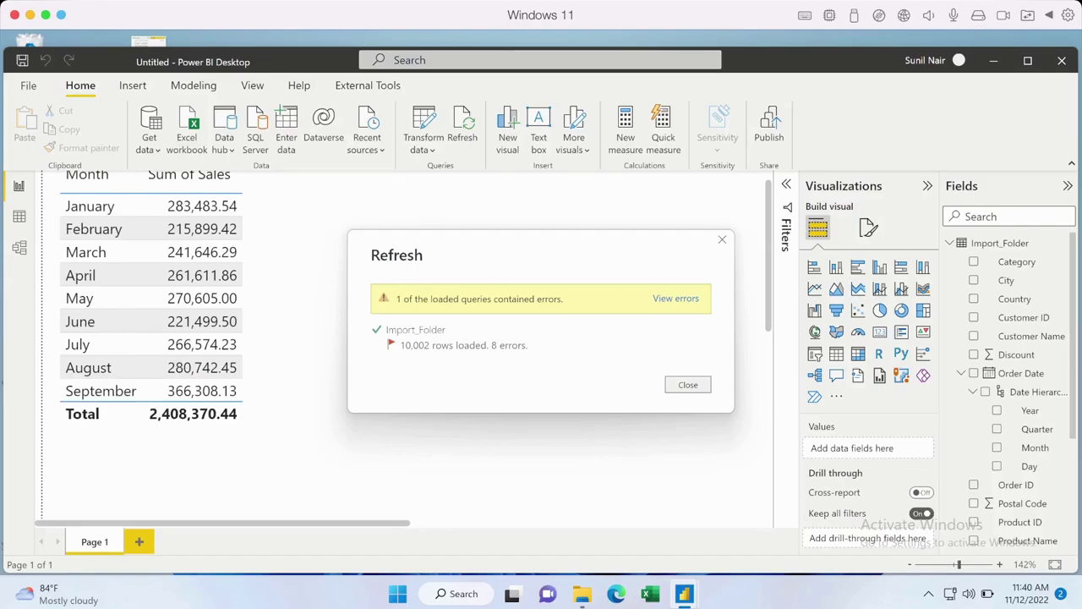
{"action": "left_click", "coordinate": [692, 387]}
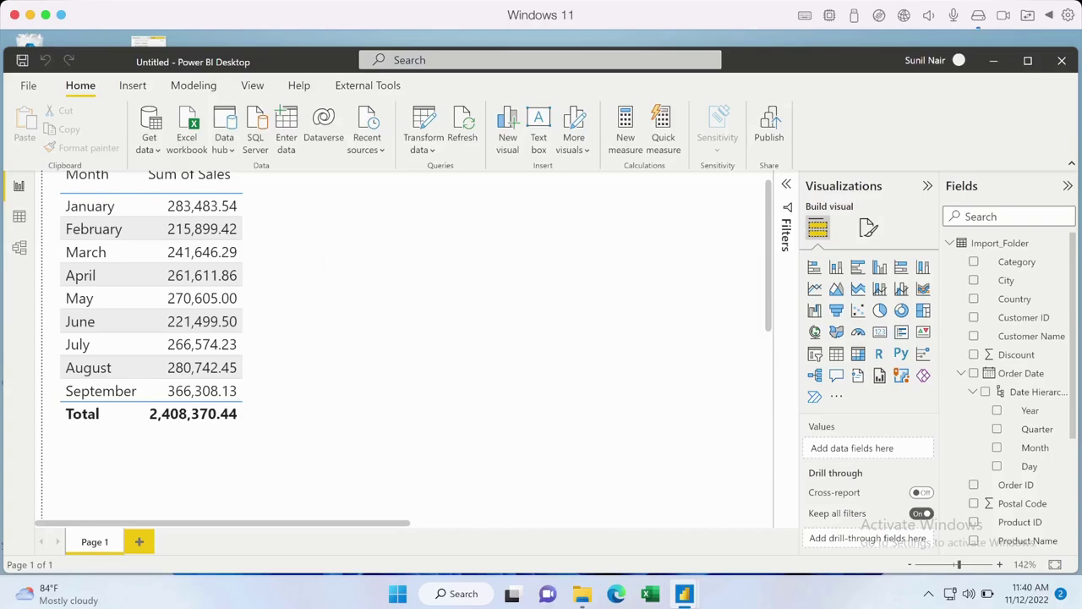